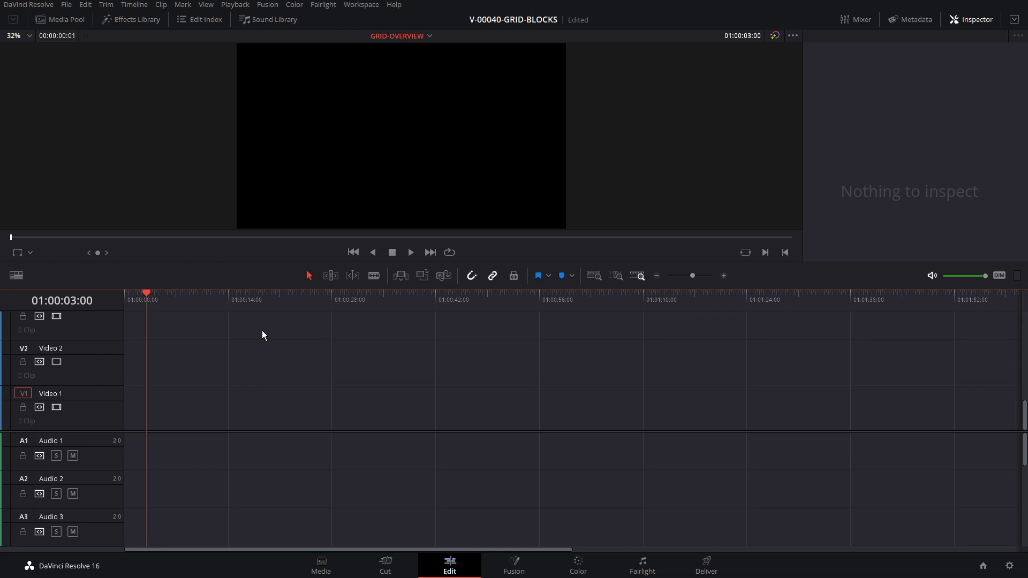
Place a Fusion Composition effect on the Video 1 track and open it on the Fusion page at 01:00:24:06
{"action": "left_click", "coordinate": [150, 23]}
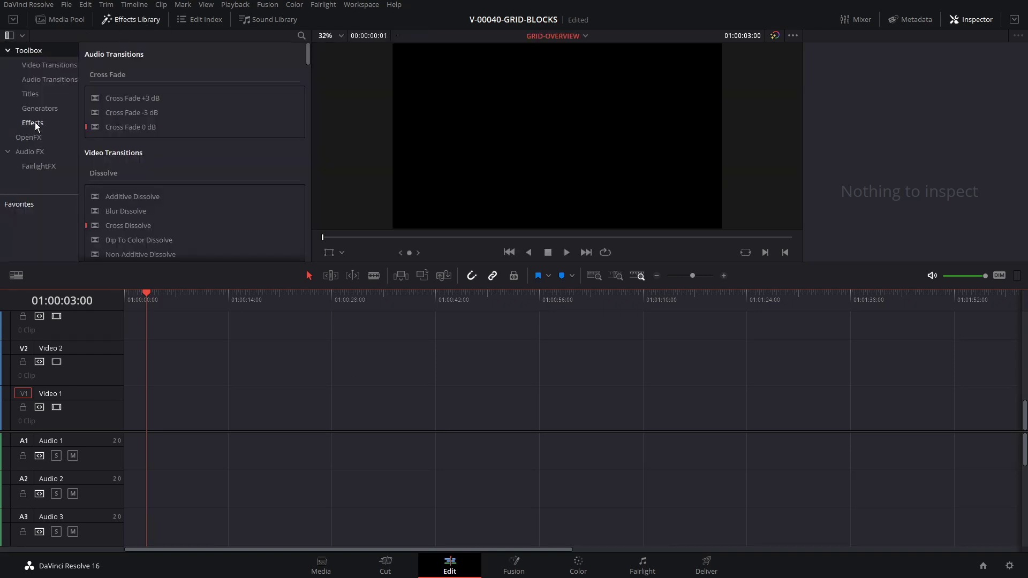
{"action": "left_click", "coordinate": [33, 123]}
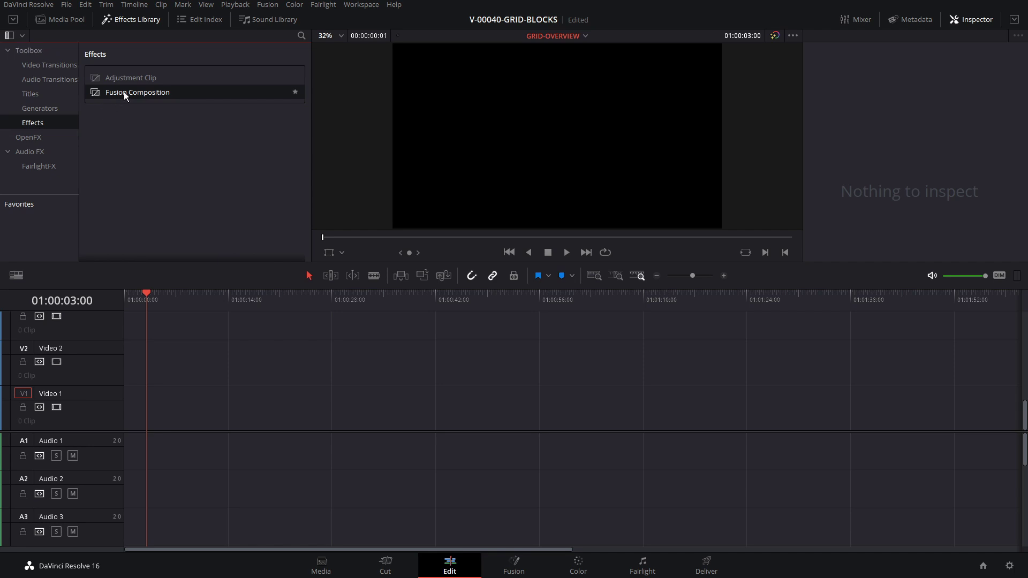
{"action": "left_click_drag", "start_coordinate": [124, 91], "coordinate": [423, 403]}
{"action": "left_click", "coordinate": [239, 299]}
{"action": "left_click", "coordinate": [304, 308]}
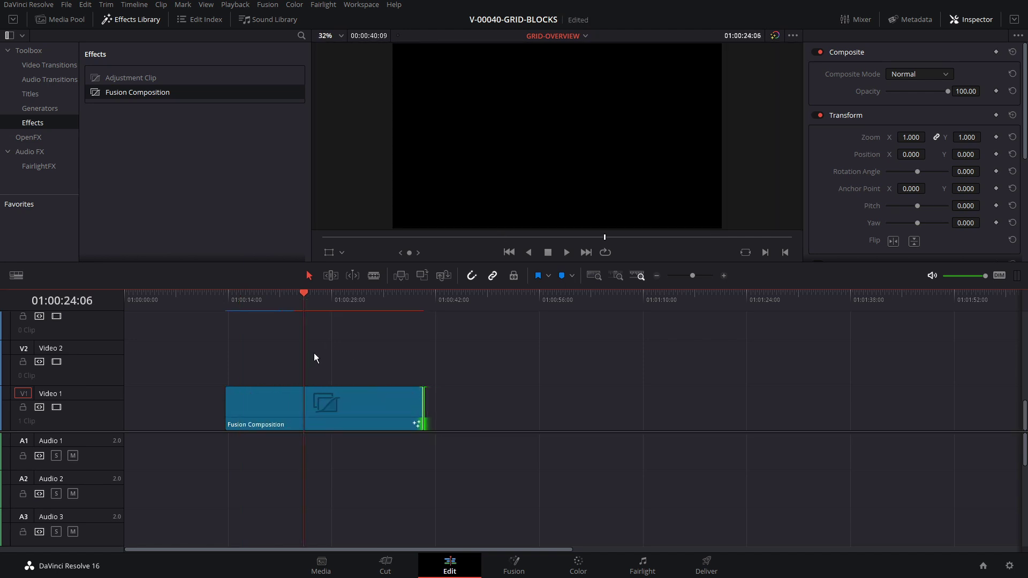
{"action": "left_click", "coordinate": [525, 567]}
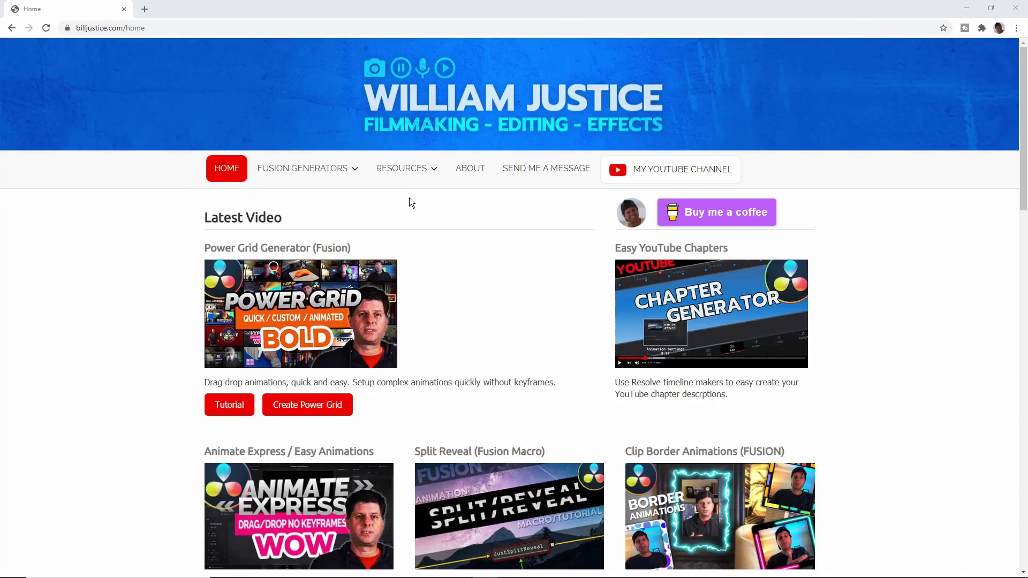
In the web browser, browse the tutorials and generators listed on the site's All Videos page
{"action": "mouse_move", "coordinate": [290, 174]}
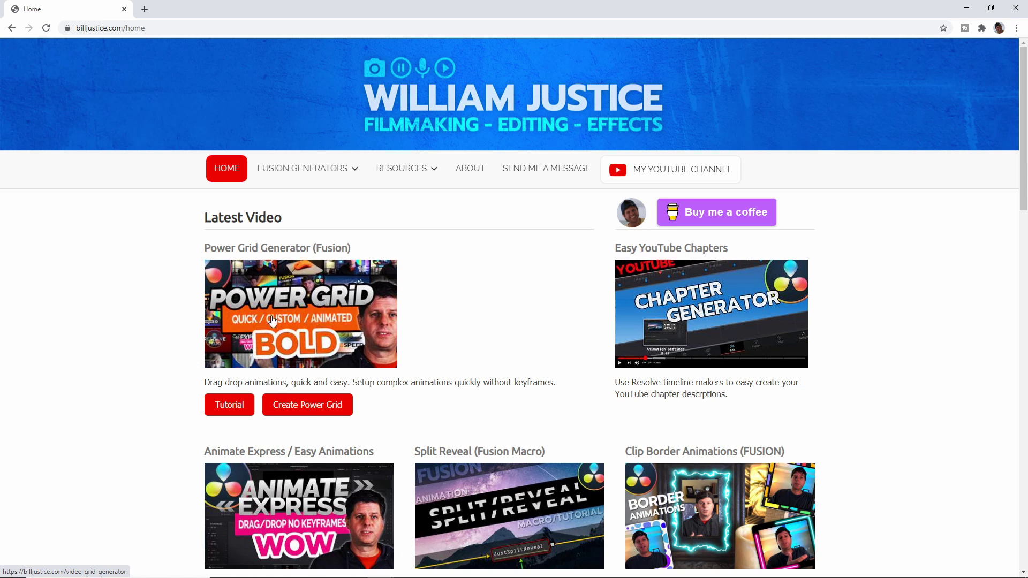
{"action": "mouse_move", "coordinate": [410, 175]}
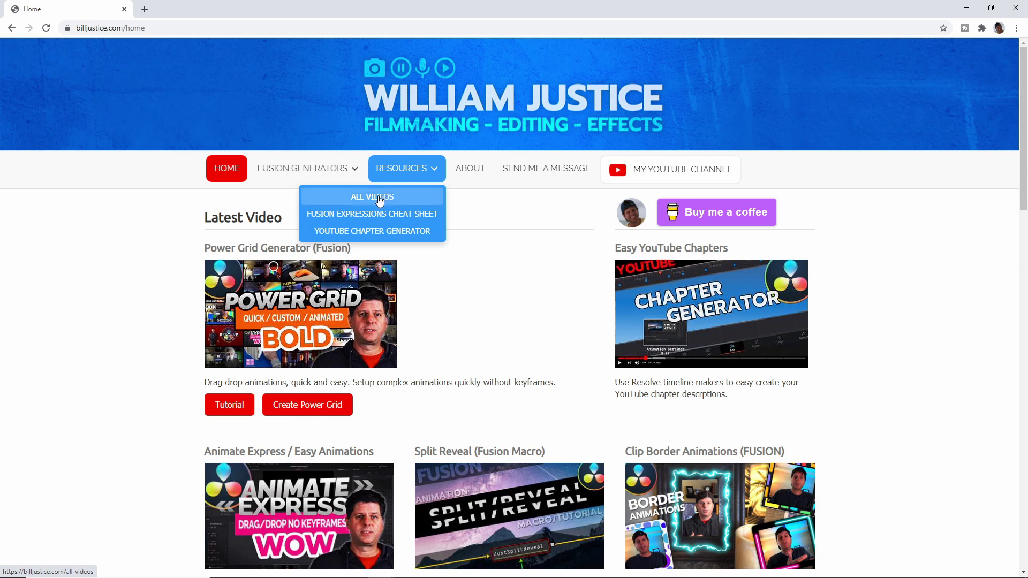
{"action": "left_click", "coordinate": [379, 199]}
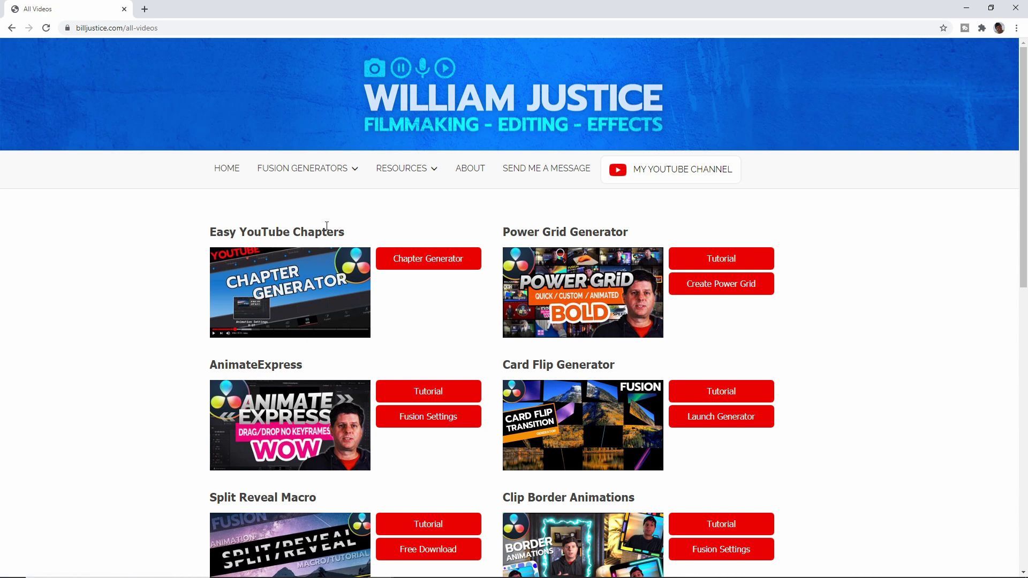
{"action": "scroll", "coordinate": [329, 262], "scroll_direction": "down", "scroll_amount": 4}
{"action": "scroll", "coordinate": [482, 280], "scroll_direction": "down", "scroll_amount": 3}
{"action": "scroll", "coordinate": [483, 307], "scroll_direction": "up", "scroll_amount": 1}
{"action": "scroll", "coordinate": [482, 309], "scroll_direction": "up", "scroll_amount": 6}
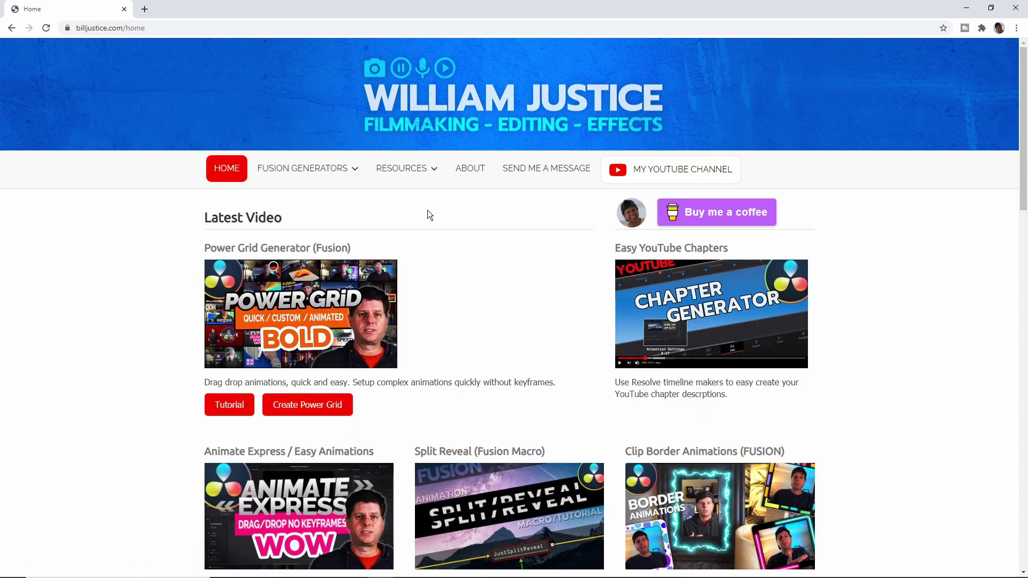
Open the Power Grid generator from the site's home page and set the grid to 3 rows and 3 columns
{"action": "left_click", "coordinate": [308, 313]}
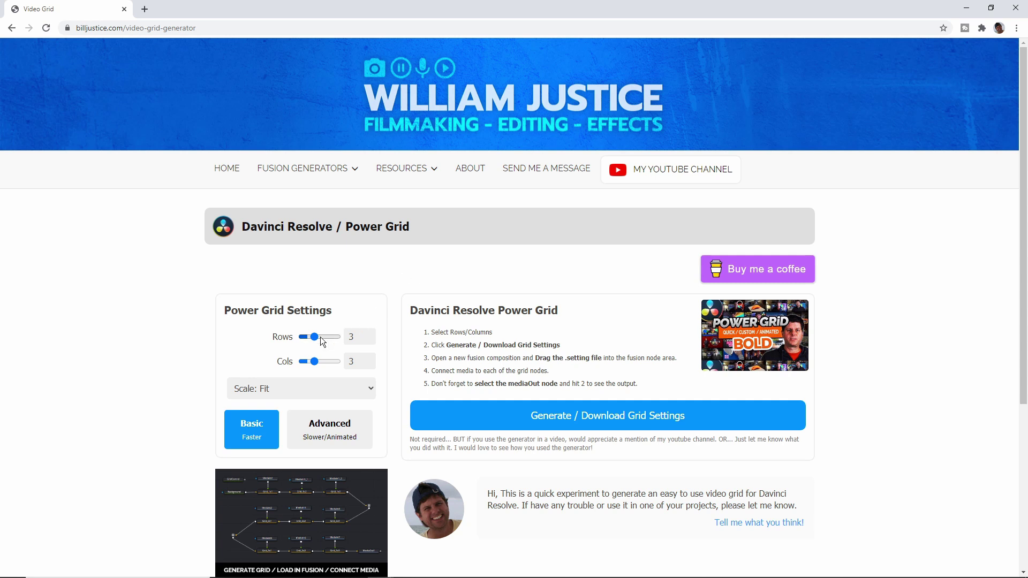
{"action": "scroll", "coordinate": [320, 337], "scroll_direction": "down", "scroll_amount": 2}
{"action": "left_click_drag", "start_coordinate": [315, 230], "coordinate": [329, 271]}
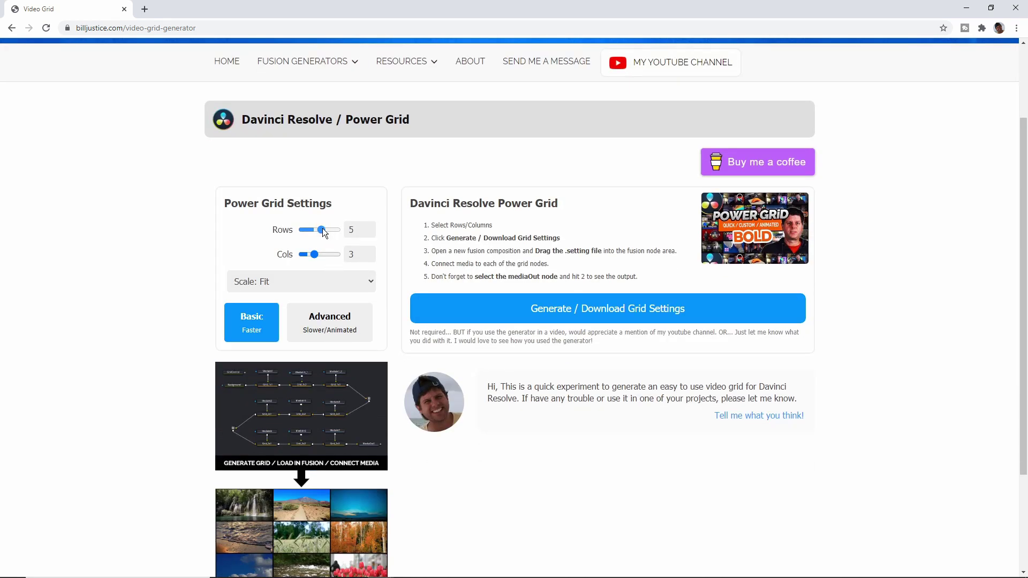
{"action": "left_click_drag", "start_coordinate": [321, 229], "coordinate": [341, 237]}
{"action": "type", "text": "3"}
{"action": "double_click", "coordinate": [351, 255]}
{"action": "type", "text": "3"}
Generate and download the grid settings file with the scale set to Fit in Basic mode
{"action": "left_click", "coordinate": [304, 281]}
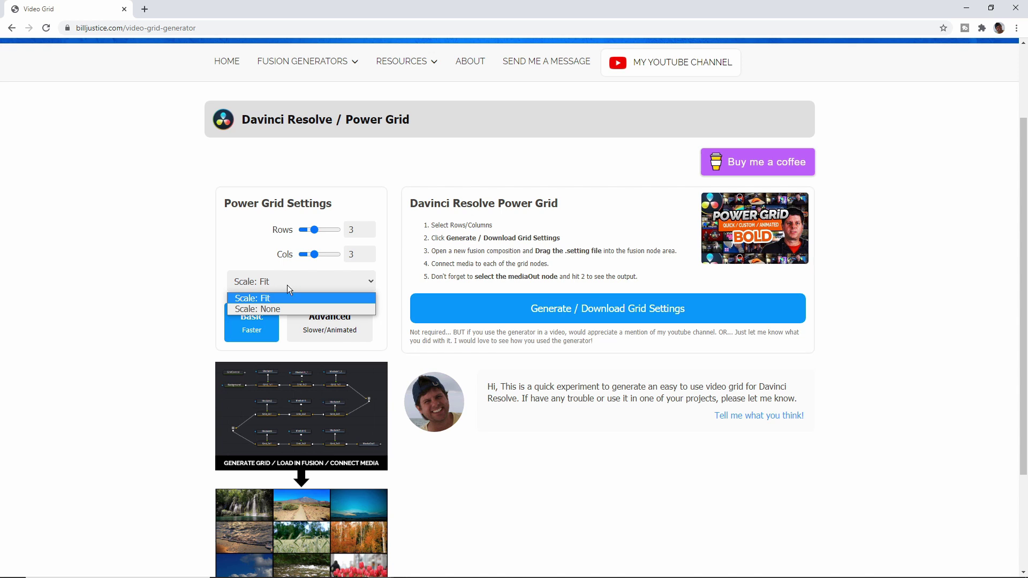
{"action": "left_click", "coordinate": [308, 281]}
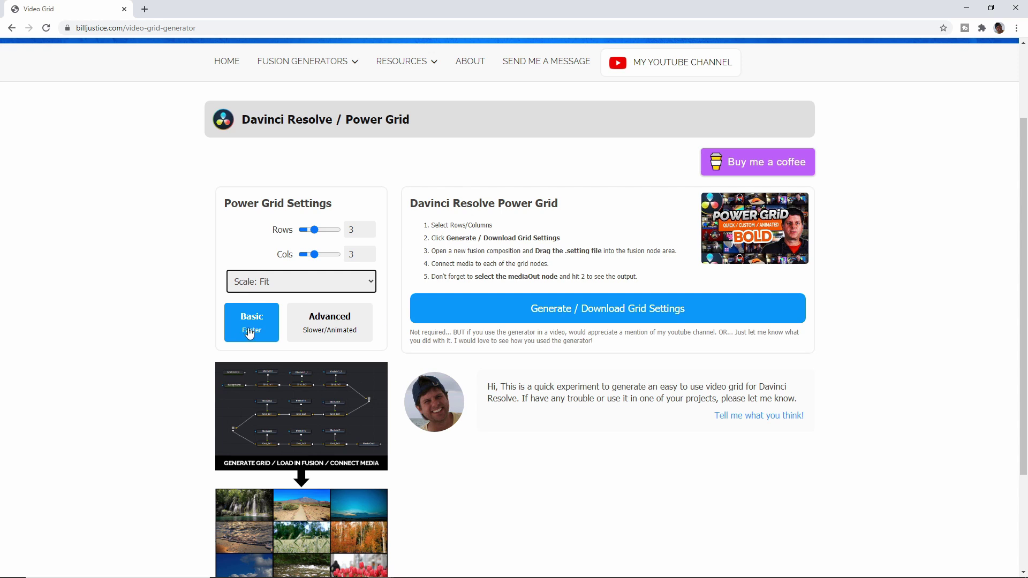
{"action": "left_click", "coordinate": [325, 322]}
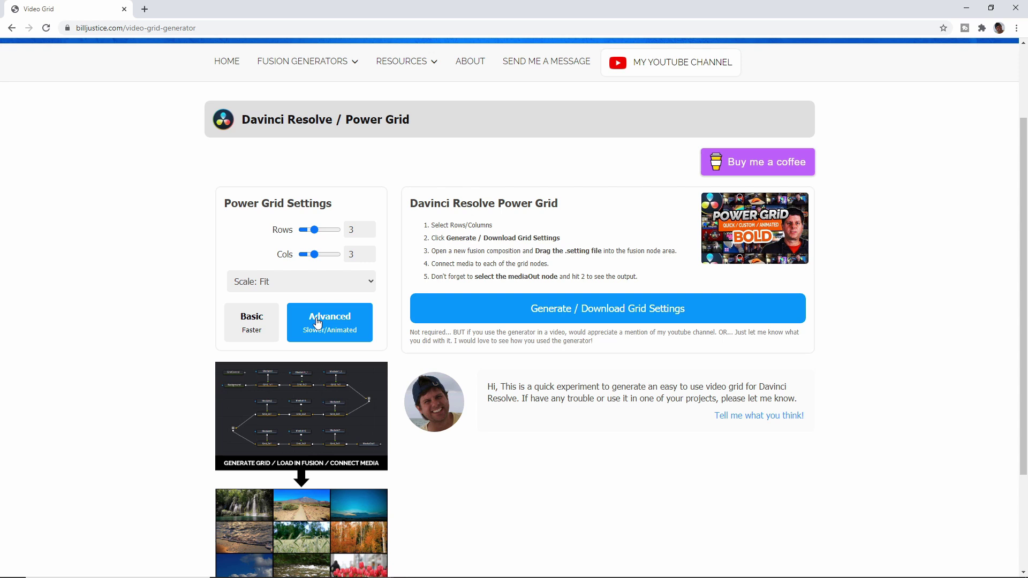
{"action": "left_click", "coordinate": [258, 332]}
{"action": "scroll", "coordinate": [319, 282], "scroll_direction": "down", "scroll_amount": 2}
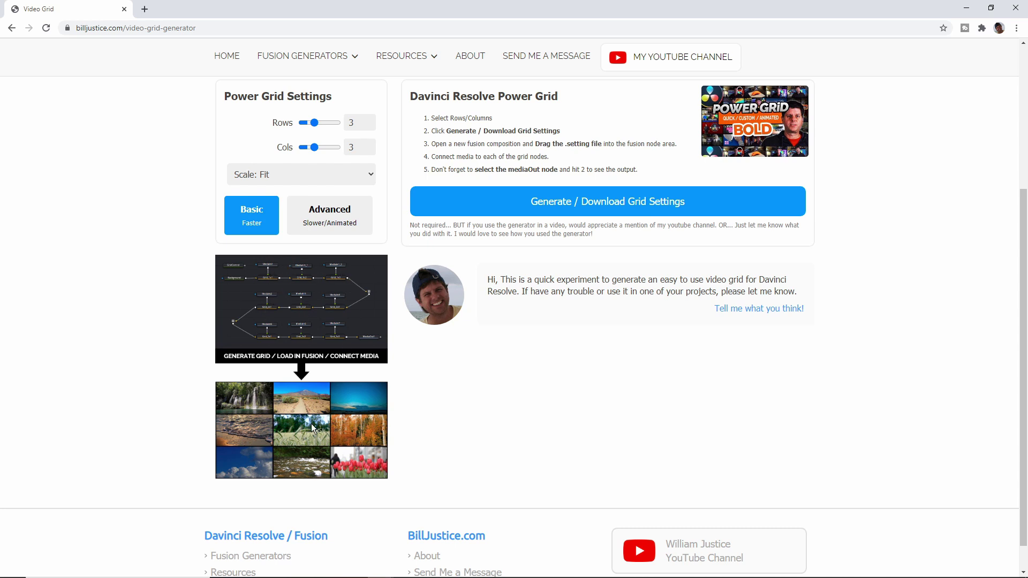
{"action": "scroll", "coordinate": [466, 275], "scroll_direction": "up", "scroll_amount": 2}
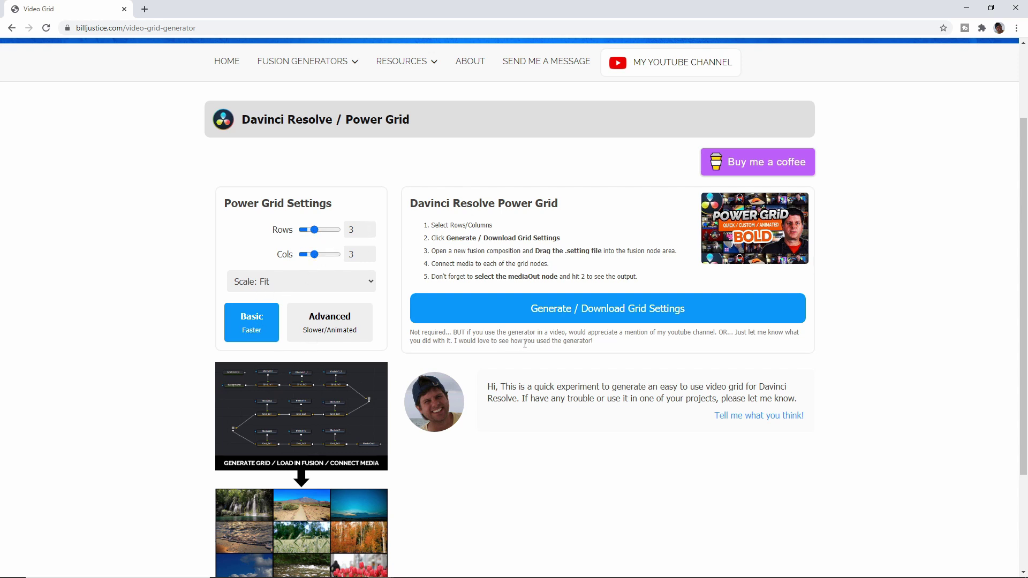
{"action": "left_click", "coordinate": [594, 315]}
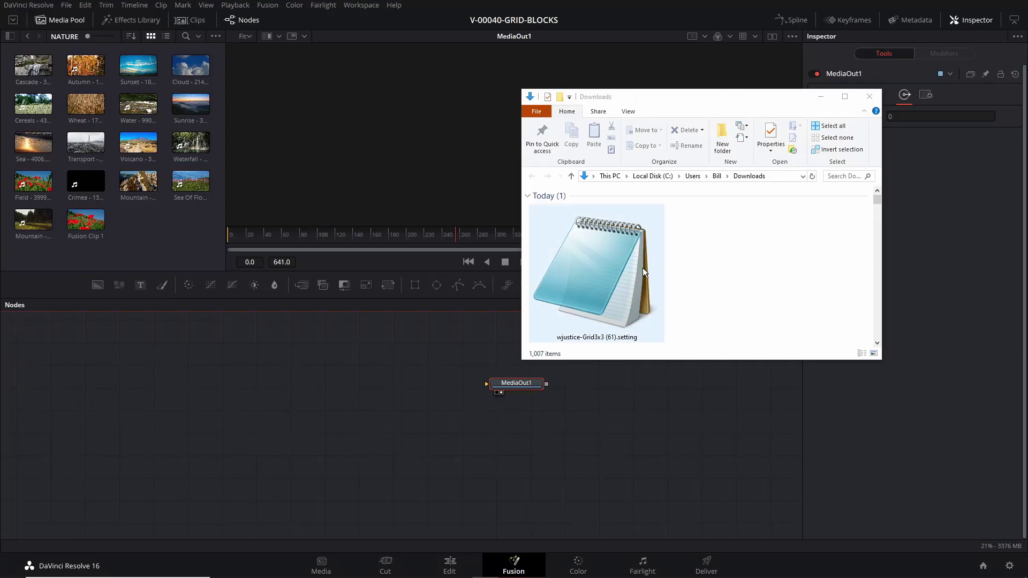
In DaVinci Resolve, import the downloaded Grid3x3 .setting file into the composition's node area
{"action": "left_click_drag", "start_coordinate": [609, 285], "coordinate": [263, 407]}
{"action": "left_click_drag", "start_coordinate": [355, 395], "coordinate": [514, 474]}
{"action": "left_click_drag", "start_coordinate": [668, 474], "coordinate": [610, 490]}
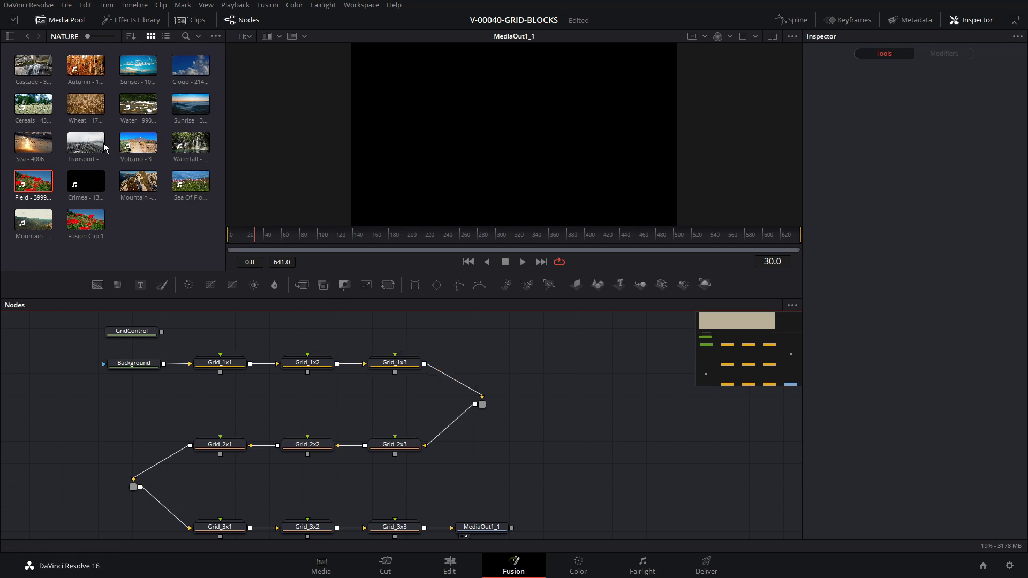
Add the Cascade, Autumn, Cloud, Cereals, Wheat, Sunrise, Sea Of Flowers, Sea and Mountain clips above the nine grid nodes
{"action": "left_click_drag", "start_coordinate": [36, 72], "coordinate": [214, 330]}
{"action": "left_click_drag", "start_coordinate": [89, 70], "coordinate": [301, 332]}
{"action": "left_click_drag", "start_coordinate": [192, 70], "coordinate": [402, 343]}
{"action": "left_click_drag", "start_coordinate": [38, 107], "coordinate": [217, 413]}
{"action": "left_click_drag", "start_coordinate": [88, 106], "coordinate": [306, 420]}
{"action": "left_click_drag", "start_coordinate": [139, 106], "coordinate": [393, 423]}
{"action": "left_click_drag", "start_coordinate": [190, 183], "coordinate": [219, 497]}
{"action": "left_click_drag", "start_coordinate": [35, 146], "coordinate": [310, 500]}
{"action": "left_click_drag", "start_coordinate": [34, 221], "coordinate": [401, 502]}
Connect MediaIn1, MediaIn2 and MediaIn3 to Grid_1x1, Grid_1x2 and Grid_1x3 respectively
{"action": "left_click_drag", "start_coordinate": [472, 481], "coordinate": [503, 464]}
{"action": "left_click_drag", "start_coordinate": [336, 318], "coordinate": [340, 334]}
{"action": "left_click_drag", "start_coordinate": [278, 339], "coordinate": [252, 381]}
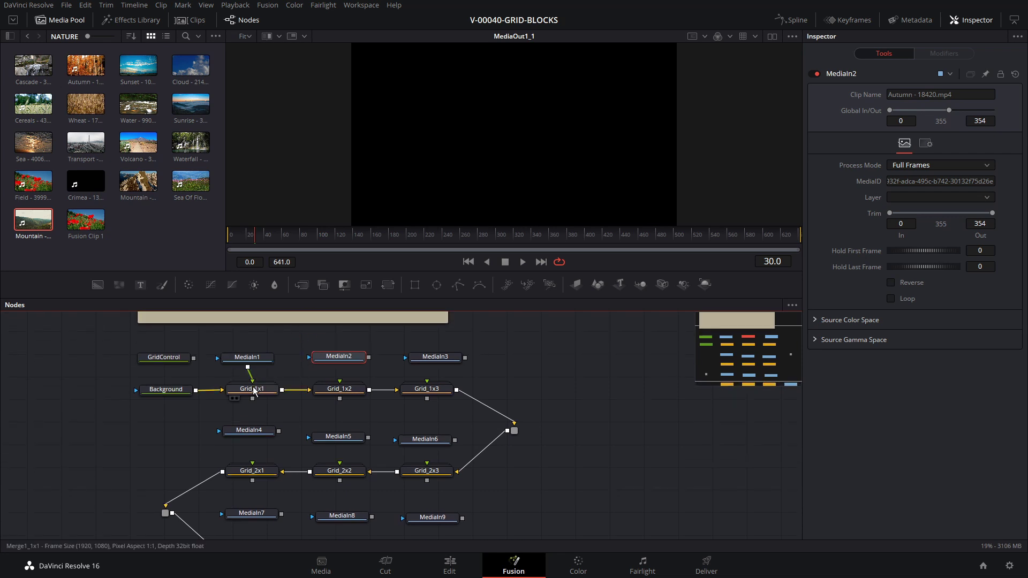
{"action": "left_click_drag", "start_coordinate": [369, 357], "coordinate": [339, 381]}
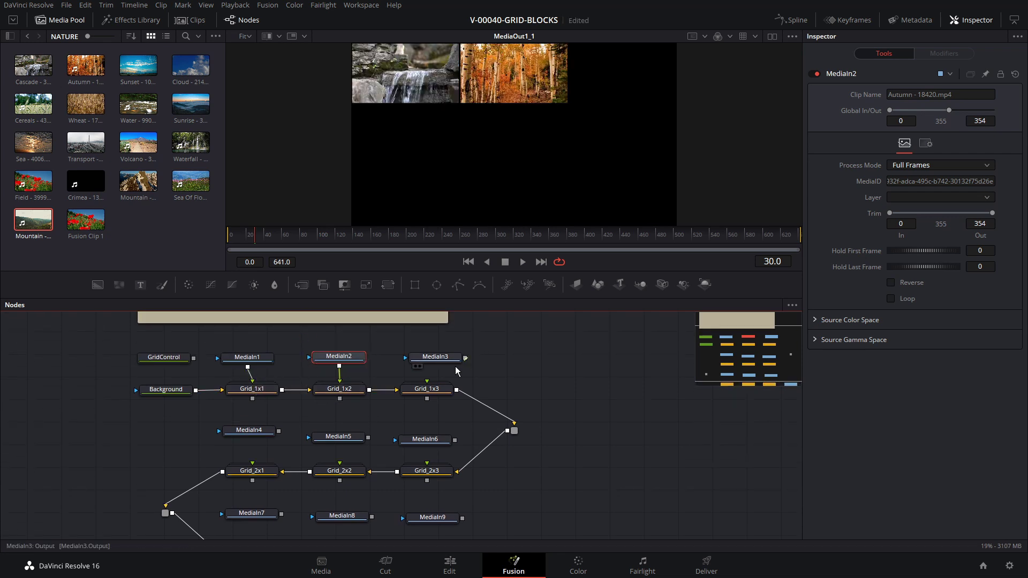
{"action": "left_click_drag", "start_coordinate": [465, 358], "coordinate": [427, 381]}
Connect MediaIn4 through MediaIn9 to the second- and third-row grid nodes and straighten the media nodes above their grid nodes
{"action": "left_click_drag", "start_coordinate": [278, 430], "coordinate": [252, 463]}
{"action": "left_click_drag", "start_coordinate": [368, 437], "coordinate": [339, 467]}
{"action": "left_click_drag", "start_coordinate": [454, 439], "coordinate": [437, 507]}
{"action": "scroll", "coordinate": [474, 490], "scroll_direction": "down", "scroll_amount": 3}
{"action": "left_click_drag", "start_coordinate": [381, 480], "coordinate": [350, 507]}
{"action": "left_click_drag", "start_coordinate": [293, 485], "coordinate": [262, 510]}
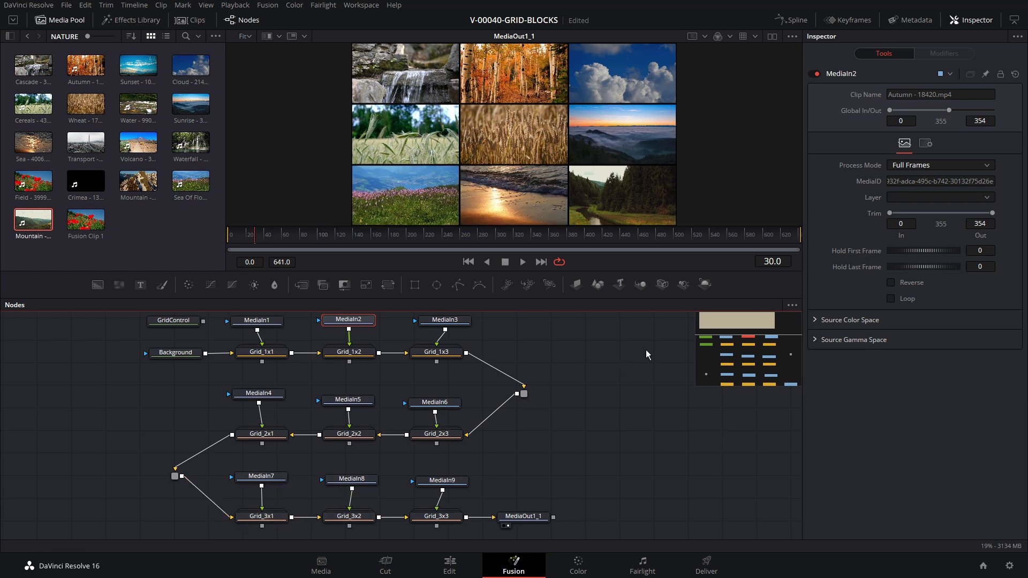
{"action": "scroll", "coordinate": [609, 381], "scroll_direction": "up", "scroll_amount": 2}
{"action": "left_click_drag", "start_coordinate": [429, 346], "coordinate": [419, 346]}
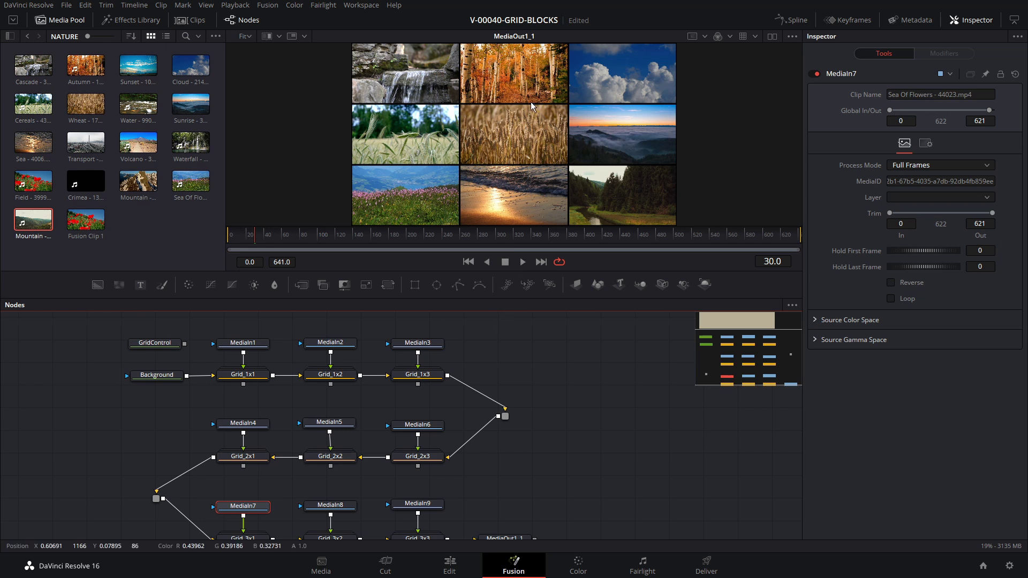
Widen the grid margin to 0.0661 in the GridControl node and inspect the spacing between clips
{"action": "left_click", "coordinate": [168, 344]}
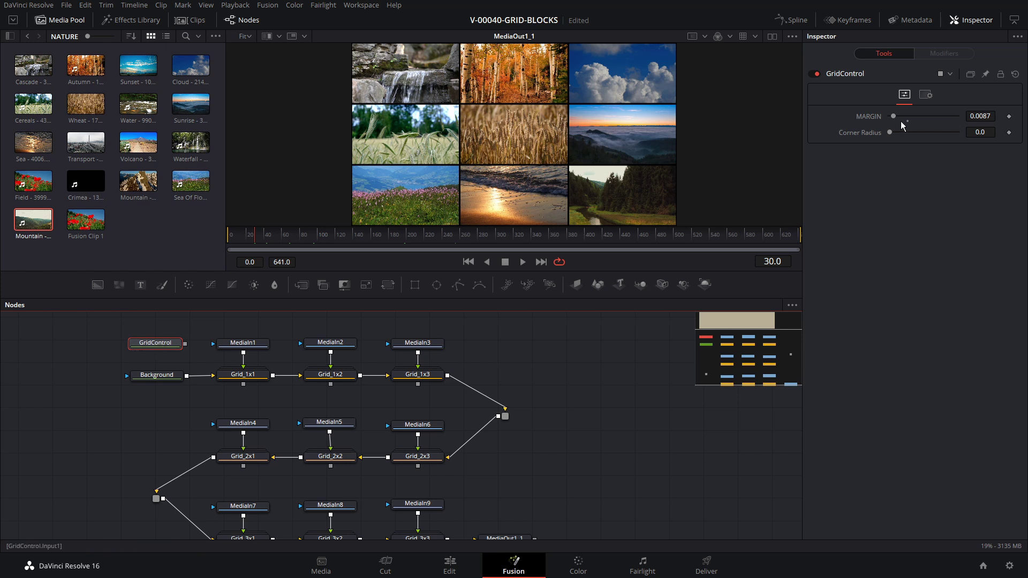
{"action": "left_click_drag", "start_coordinate": [895, 116], "coordinate": [920, 115]}
{"action": "scroll", "coordinate": [594, 120], "scroll_direction": "up", "scroll_amount": 2}
{"action": "left_click_drag", "start_coordinate": [585, 101], "coordinate": [581, 137]}
{"action": "scroll", "coordinate": [581, 136], "scroll_direction": "down", "scroll_amount": 1}
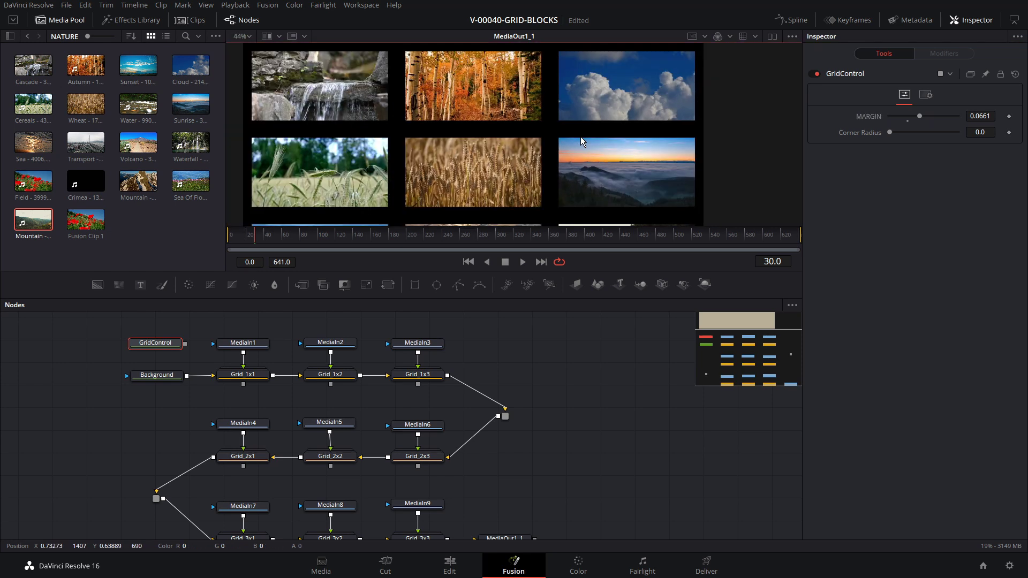
{"action": "scroll", "coordinate": [580, 136], "scroll_direction": "down", "scroll_amount": 2}
{"action": "left_click_drag", "start_coordinate": [576, 272], "coordinate": [577, 296]}
Try a zero margin on GridControl, and set the margin to 0.0343 with a corner radius of 0.126
{"action": "left_click_drag", "start_coordinate": [917, 115], "coordinate": [882, 117]}
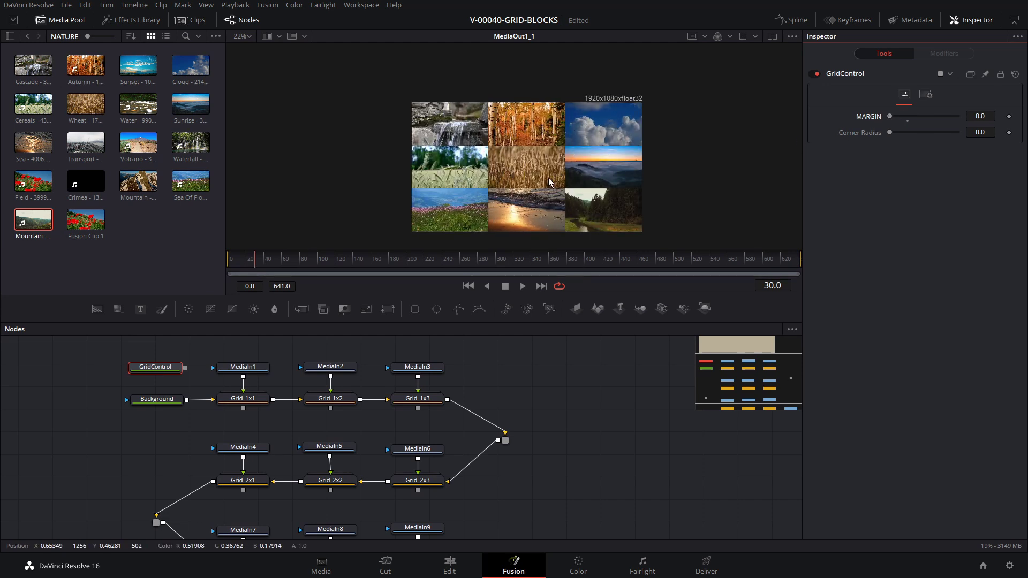
{"action": "mouse_move", "coordinate": [892, 115]}
{"action": "left_mouse_down"}
{"action": "mouse_move", "coordinate": [906, 114]}
{"action": "mouse_move", "coordinate": [898, 131]}
{"action": "mouse_move", "coordinate": [929, 130]}
{"action": "mouse_move", "coordinate": [899, 132]}
{"action": "left_mouse_up"}
{"action": "scroll", "coordinate": [580, 153], "scroll_direction": "up", "scroll_amount": 3}
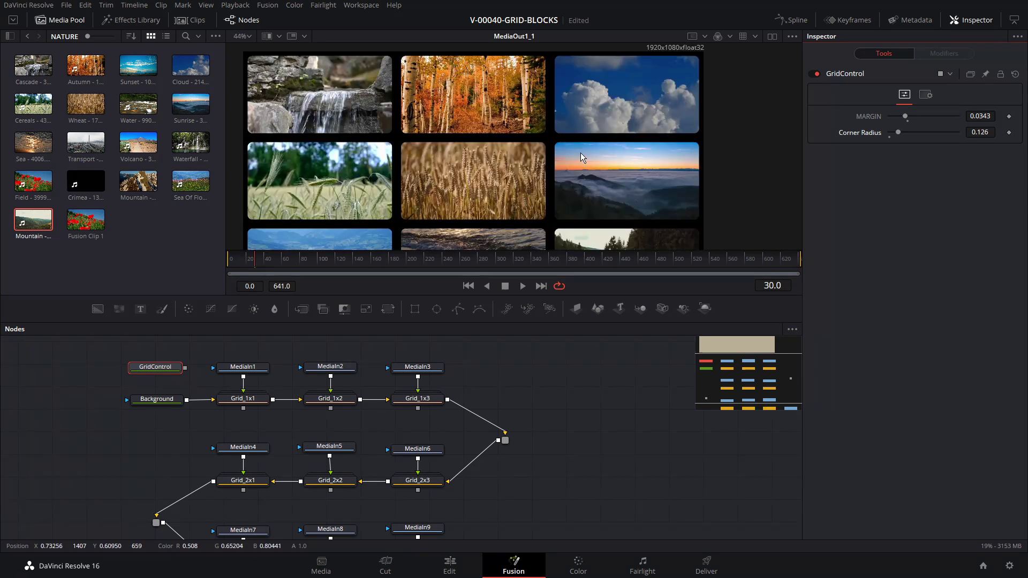
{"action": "scroll", "coordinate": [540, 122], "scroll_direction": "down", "scroll_amount": 2}
Try a red colour on the Background node and restore it to solid black
{"action": "left_click", "coordinate": [161, 401]}
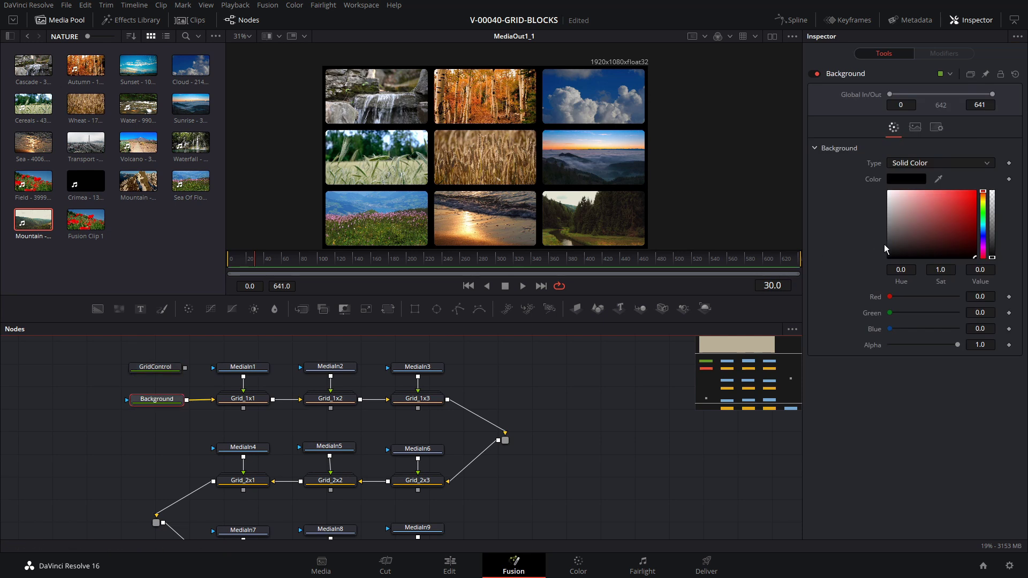
{"action": "left_click", "coordinate": [967, 211]}
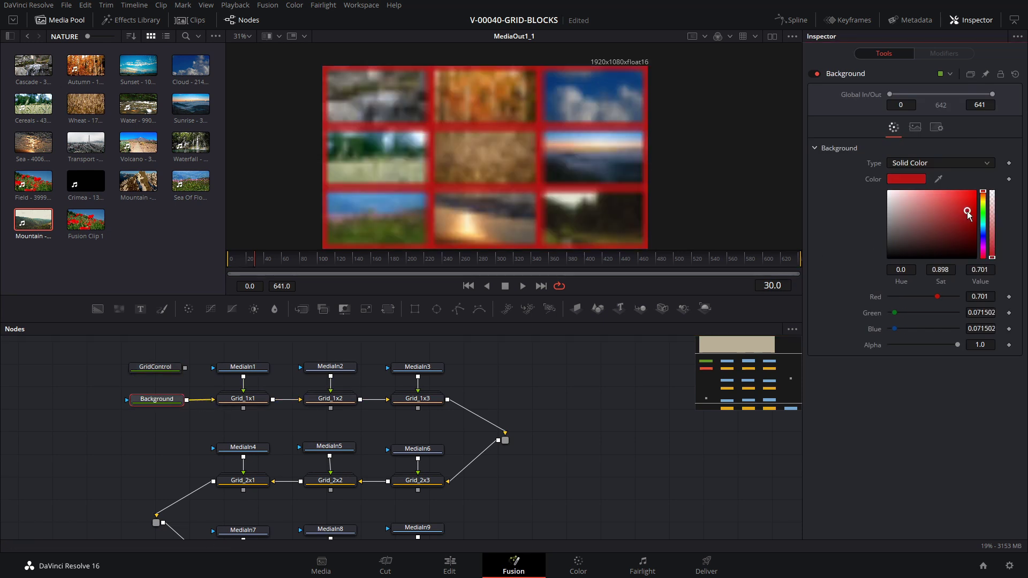
{"action": "left_click_drag", "start_coordinate": [967, 211], "coordinate": [888, 190]}
{"action": "mouse_move", "coordinate": [958, 345]}
{"action": "left_mouse_down"}
{"action": "mouse_move", "coordinate": [894, 346]}
{"action": "mouse_move", "coordinate": [976, 340]}
{"action": "left_mouse_up"}
{"action": "left_click_drag", "start_coordinate": [938, 242], "coordinate": [886, 262]}
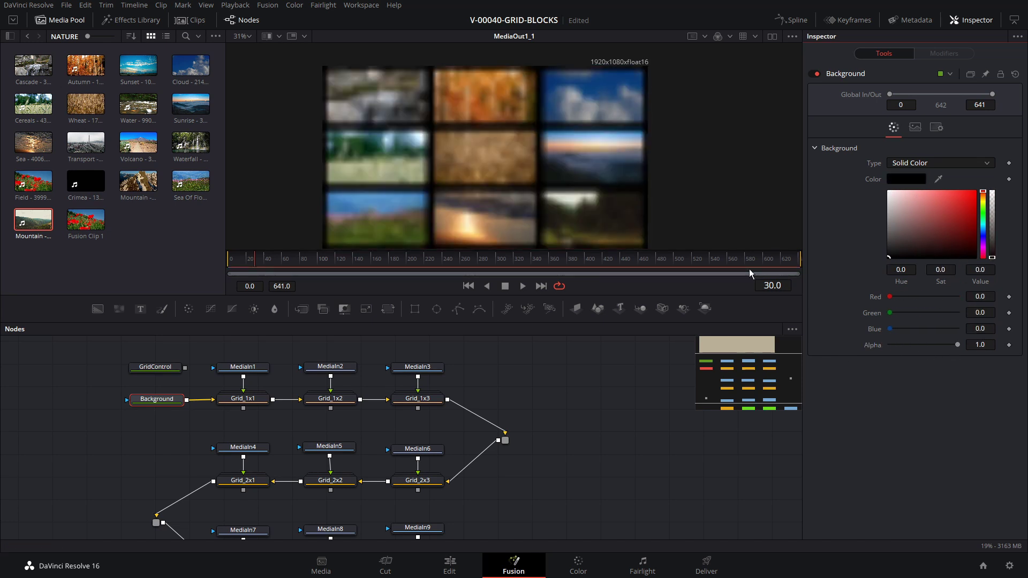
Set the GridControl corner radius to 0.0 and narrow the grid margin slightly
{"action": "left_click", "coordinate": [161, 368]}
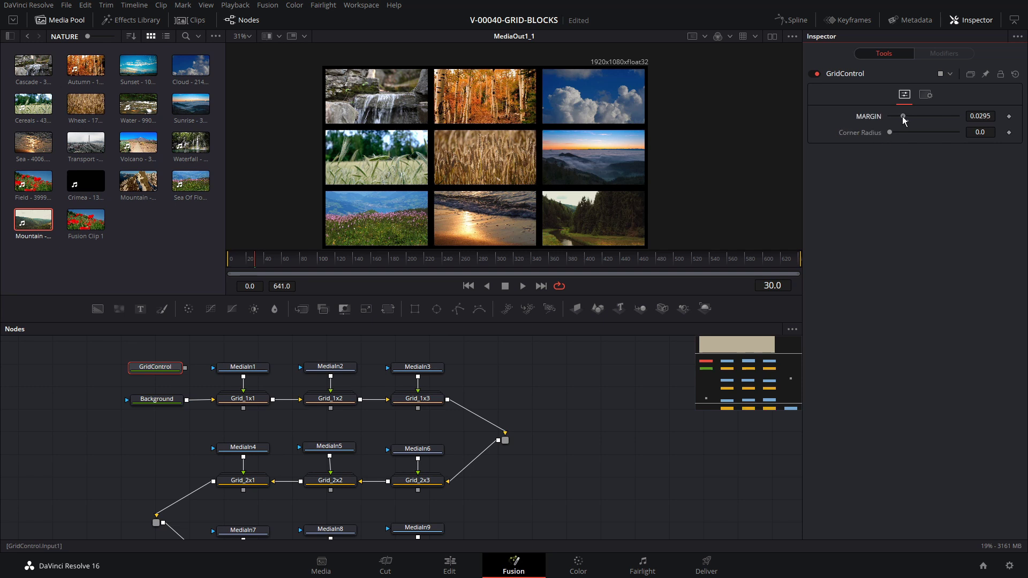
{"action": "left_click_drag", "start_coordinate": [904, 118], "coordinate": [896, 117]}
Set Grid_1x1 to row 9.05, column 9.71, row span 1.71 and column span -1.59
{"action": "left_click", "coordinate": [241, 400]}
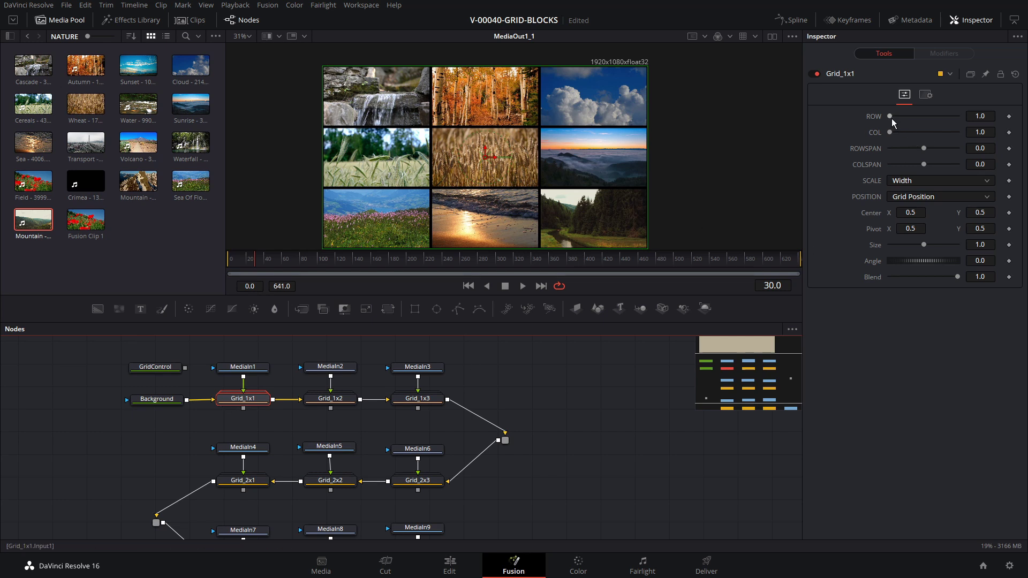
{"action": "left_click_drag", "start_coordinate": [890, 116], "coordinate": [915, 165]}
{"action": "left_click", "coordinate": [933, 146]}
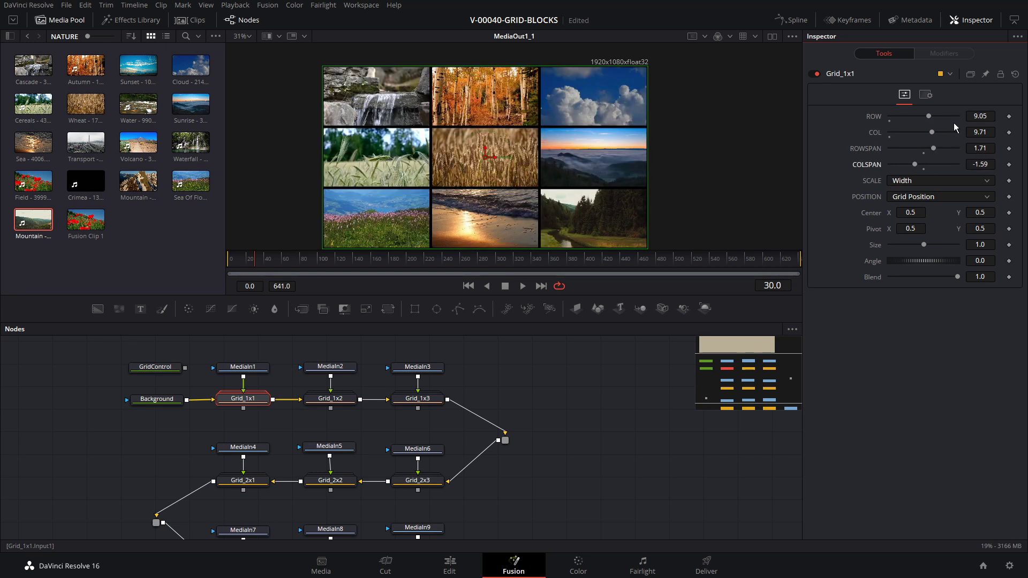
Review Grid_1x1's scale and position options, and set its size to 2.02 and its centre X to 0.479
{"action": "left_click", "coordinate": [909, 181]}
{"action": "left_click", "coordinate": [916, 182]}
{"action": "left_click", "coordinate": [925, 198]}
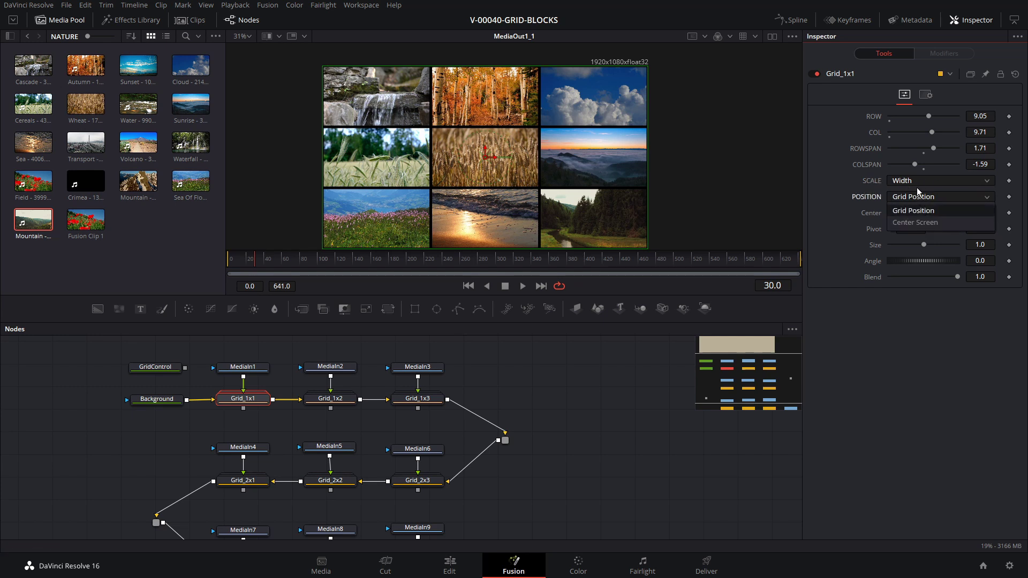
{"action": "left_click", "coordinate": [825, 182]}
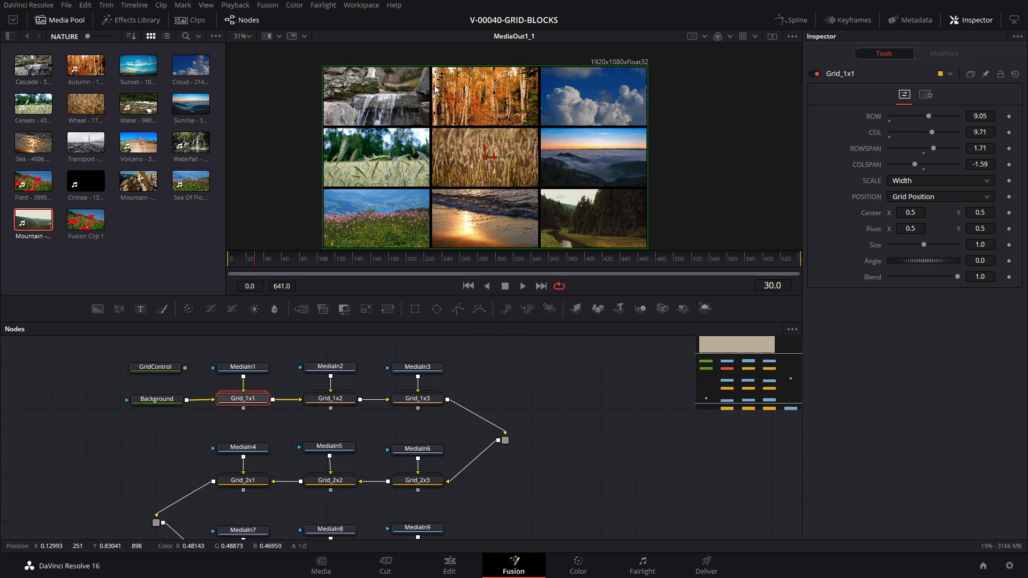
{"action": "left_click_drag", "start_coordinate": [925, 245], "coordinate": [921, 214]}
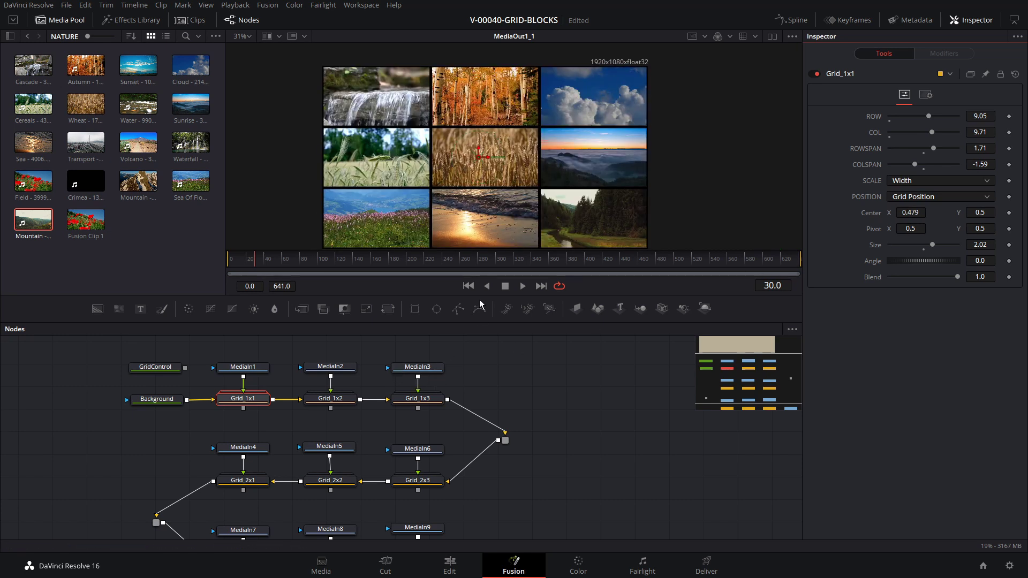
Set Grid_1x3's size to 1.83, centre X to 0.648 and angle to 2.7
{"action": "left_click", "coordinate": [416, 399]}
{"action": "left_click_drag", "start_coordinate": [924, 245], "coordinate": [960, 275]}
{"action": "left_click_drag", "start_coordinate": [76, 374], "coordinate": [108, 451]}
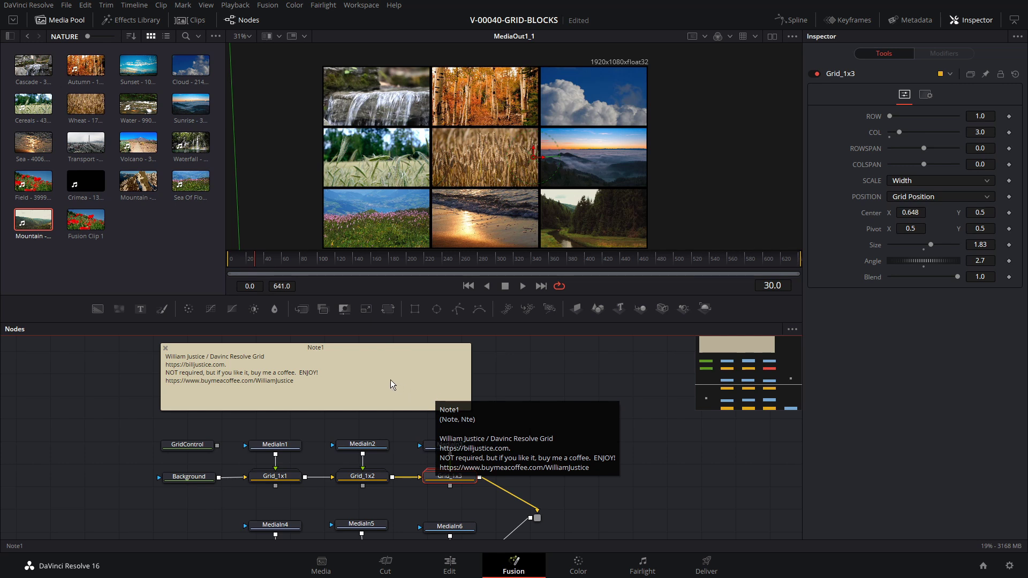
Switch to the Edit page, clear space beside the Fusion Composition, and show the NATURE bin's clips with the bin list hidden
{"action": "left_click", "coordinate": [451, 559]}
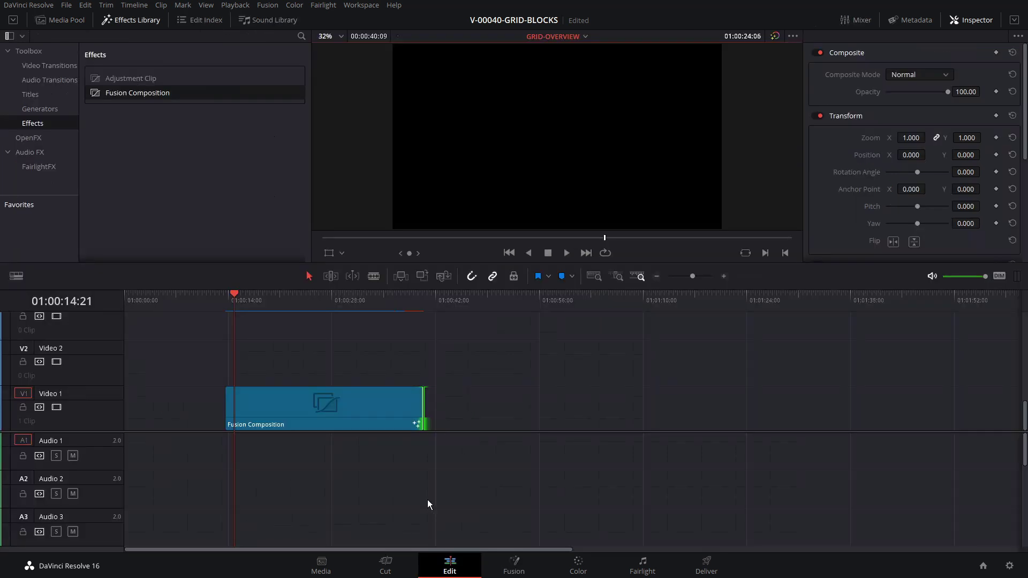
{"action": "scroll", "coordinate": [428, 455], "scroll_direction": "right", "scroll_amount": 3}
{"action": "left_click_drag", "start_coordinate": [466, 369], "coordinate": [460, 366]}
{"action": "left_click", "coordinate": [72, 24]}
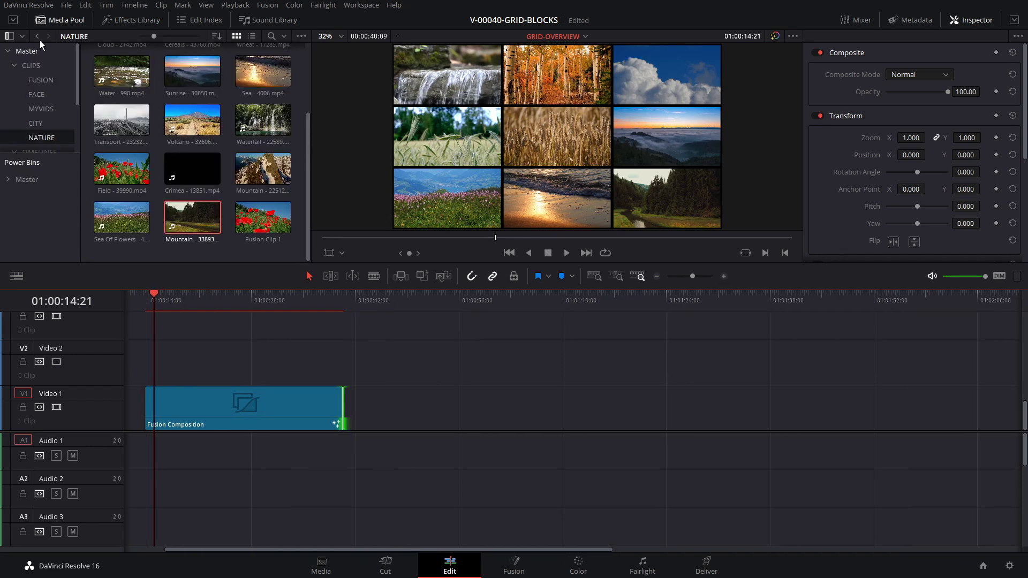
{"action": "left_click", "coordinate": [9, 36]}
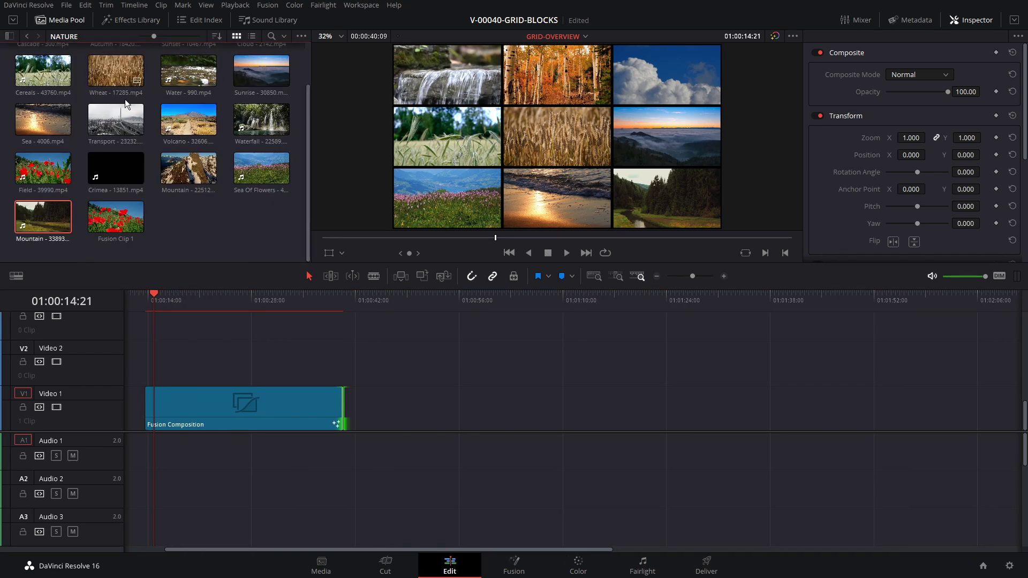
Place the Sea Of Flowers, Waterfall and Volcano clips on Video 1, 2 and 3, overlapping, past the end of the Fusion Composition
{"action": "double_click", "coordinate": [192, 132]}
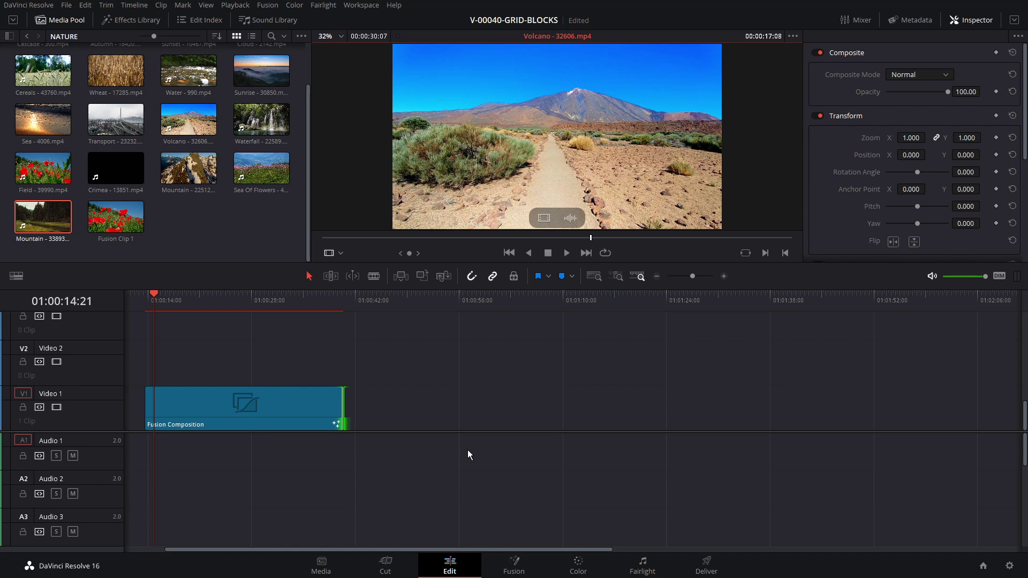
{"action": "left_click_drag", "start_coordinate": [262, 169], "coordinate": [444, 407]}
{"action": "left_click_drag", "start_coordinate": [261, 119], "coordinate": [445, 372]}
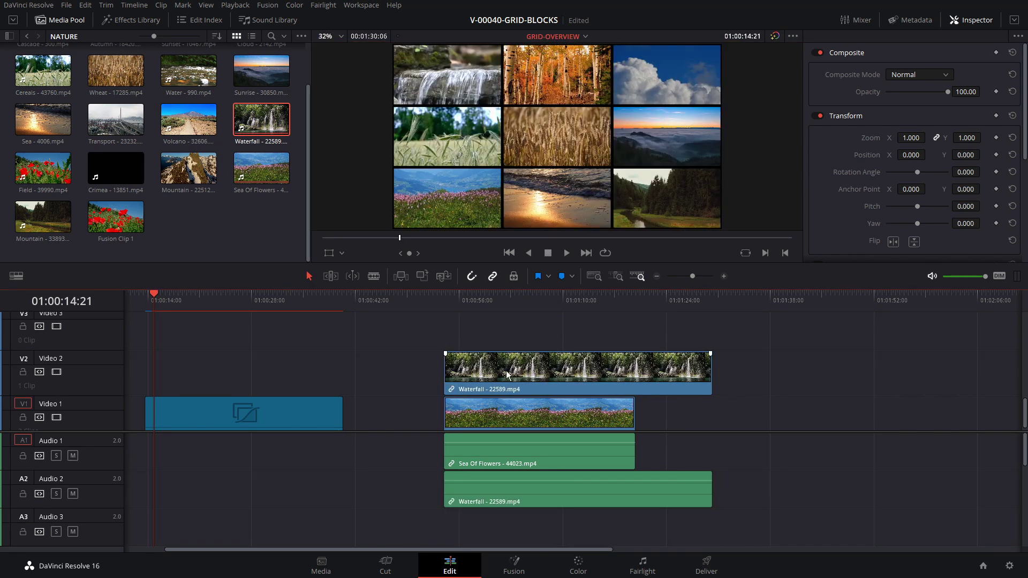
{"action": "mouse_move", "coordinate": [525, 377]}
{"action": "left_mouse_down"}
{"action": "mouse_move", "coordinate": [507, 373]}
{"action": "mouse_move", "coordinate": [564, 373]}
{"action": "mouse_move", "coordinate": [538, 375]}
{"action": "left_mouse_up"}
{"action": "left_click", "coordinate": [504, 302]}
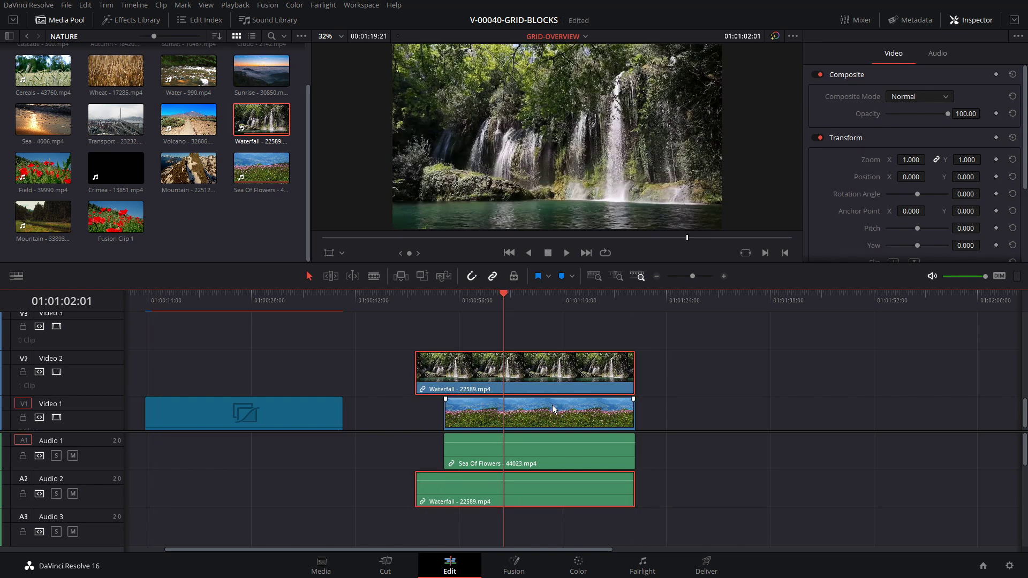
{"action": "left_click_drag", "start_coordinate": [189, 119], "coordinate": [525, 332]}
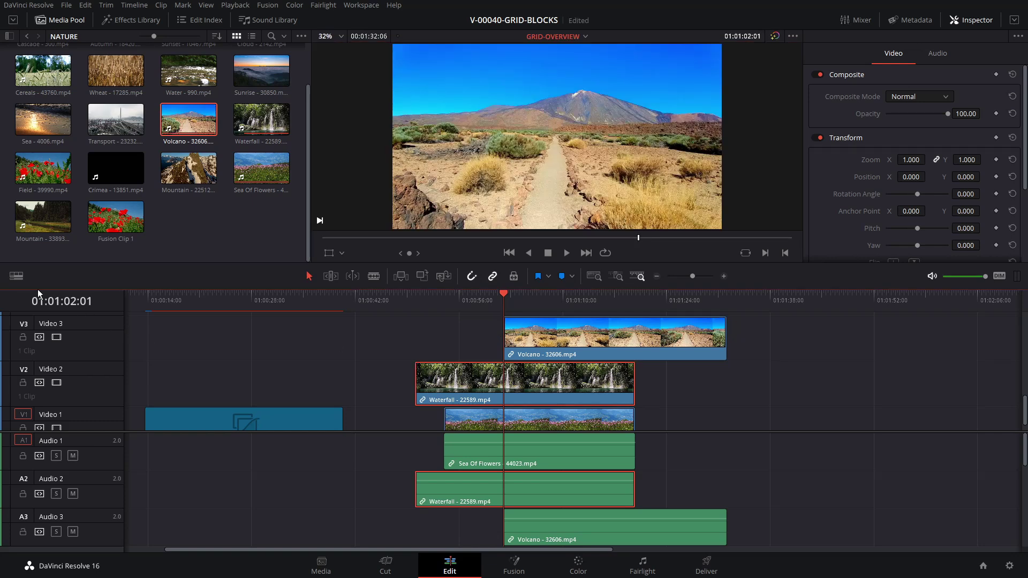
Collapse the video tracks and stack the Transport, Sea, Wheat, Cereals, Field and Mountain clips on tracks V4 to V9
{"action": "left_click", "coordinate": [19, 279]}
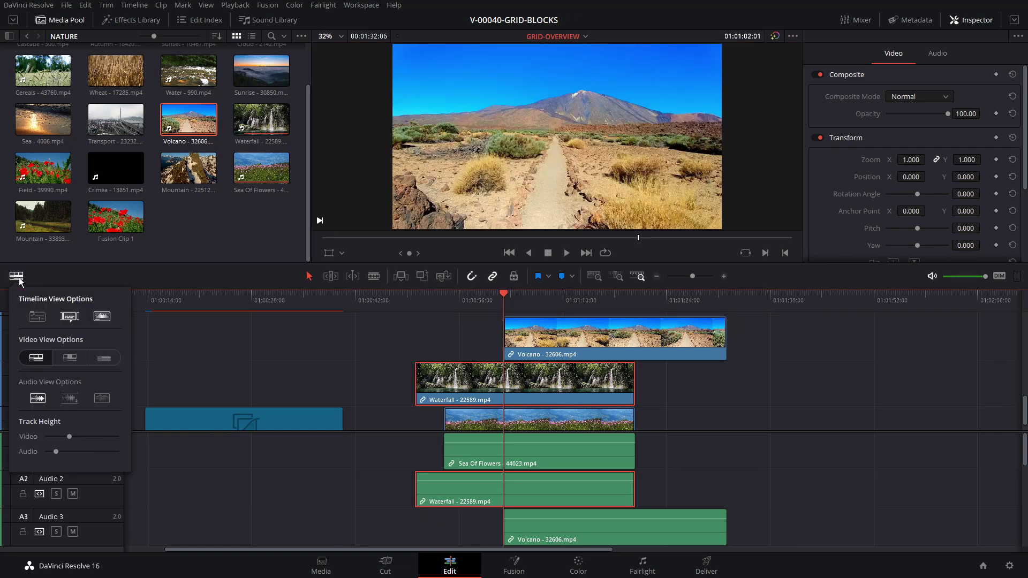
{"action": "left_click", "coordinate": [104, 359]}
{"action": "left_click_drag", "start_coordinate": [116, 119], "coordinate": [483, 394]}
{"action": "left_click_drag", "start_coordinate": [43, 119], "coordinate": [466, 386]}
{"action": "left_click_drag", "start_coordinate": [116, 70], "coordinate": [482, 372]}
{"action": "left_click_drag", "start_coordinate": [43, 70], "coordinate": [486, 360]}
{"action": "scroll", "coordinate": [553, 423], "scroll_direction": "down", "scroll_amount": 2}
{"action": "left_click_drag", "start_coordinate": [43, 168], "coordinate": [487, 344]}
{"action": "left_click_drag", "start_coordinate": [43, 216], "coordinate": [502, 336]}
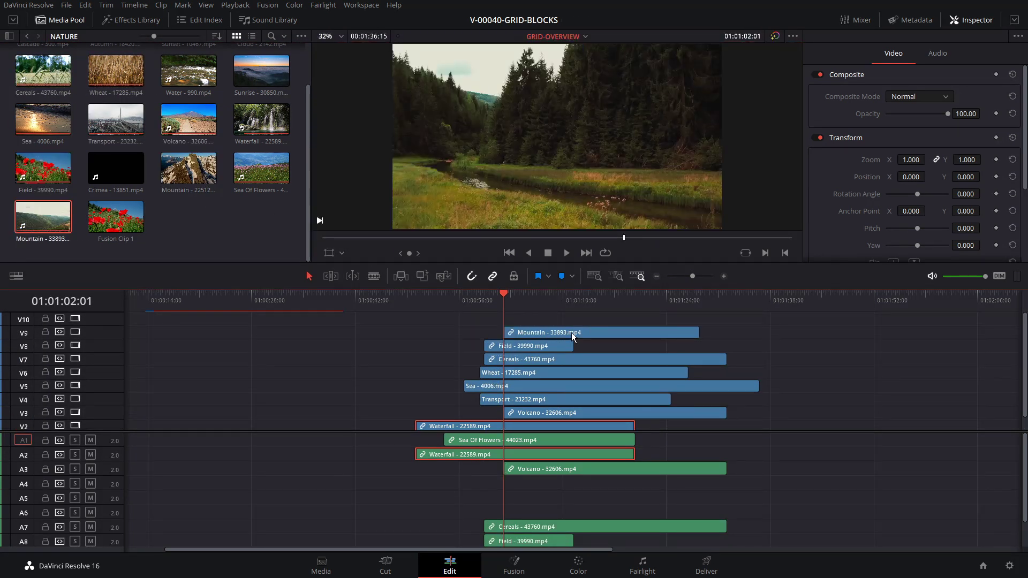
Shift the Mountain, Field, Cereals, Waterfall and Sea Of Flowers clips so all nine overlap, with the playhead at 01:01:03:16
{"action": "left_click_drag", "start_coordinate": [571, 332], "coordinate": [552, 332]}
{"action": "left_click_drag", "start_coordinate": [510, 292], "coordinate": [526, 296]}
{"action": "mouse_move", "coordinate": [545, 347]}
{"action": "left_mouse_down"}
{"action": "mouse_move", "coordinate": [580, 361]}
{"action": "mouse_move", "coordinate": [556, 360]}
{"action": "left_mouse_up"}
{"action": "key", "text": "ctrl+s"}
{"action": "left_click_drag", "start_coordinate": [526, 297], "coordinate": [516, 297]}
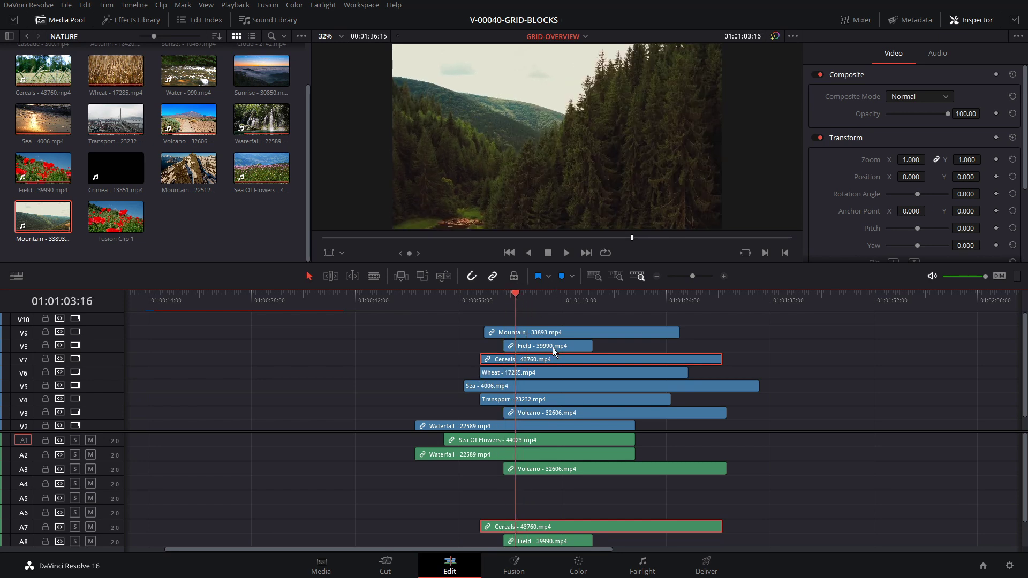
{"action": "scroll", "coordinate": [551, 346], "scroll_direction": "down", "scroll_amount": 1}
{"action": "left_click_drag", "start_coordinate": [529, 411], "coordinate": [561, 424]}
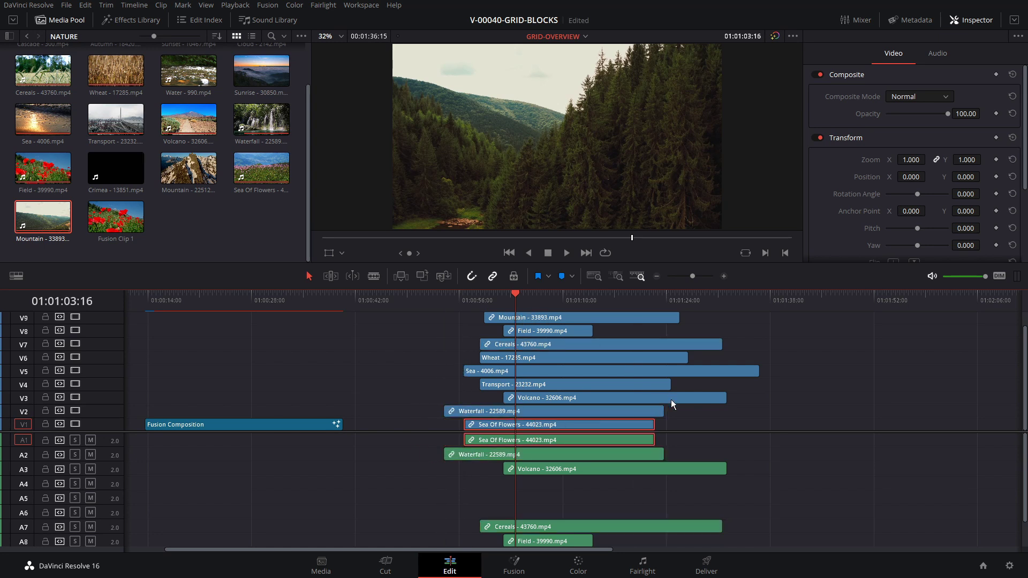
Trim the starts of all stacked clips to 01:01:03:16 and their ends to 01:01:14:03
{"action": "left_click_drag", "start_coordinate": [696, 423], "coordinate": [489, 292]}
{"action": "scroll", "coordinate": [562, 344], "scroll_direction": "down", "scroll_amount": 1}
{"action": "key", "text": "shift+bracketleft"}
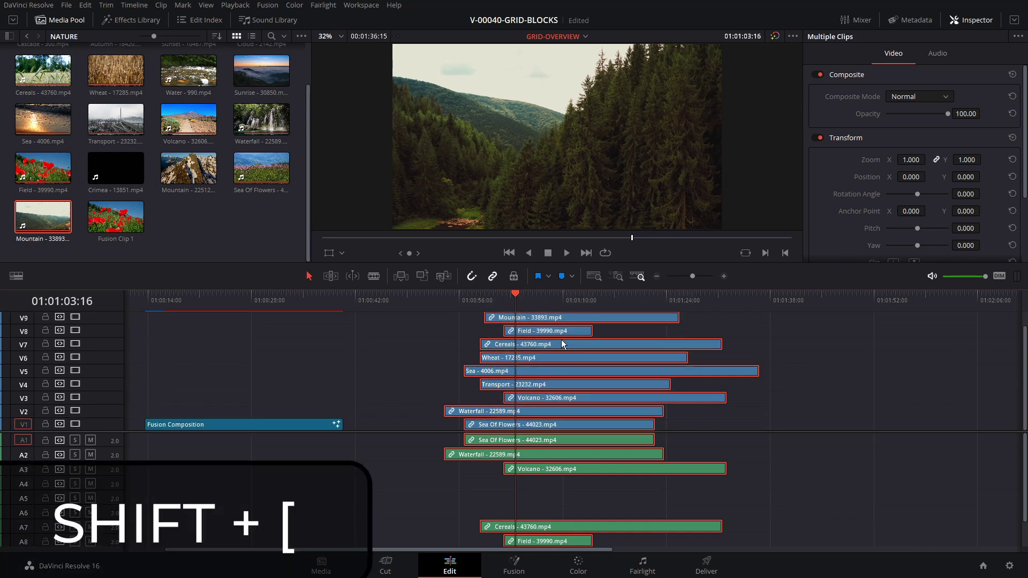
{"action": "left_click_drag", "start_coordinate": [513, 291], "coordinate": [590, 294]}
{"action": "key", "text": "Left"}
{"action": "key", "text": "shift+bracketright"}
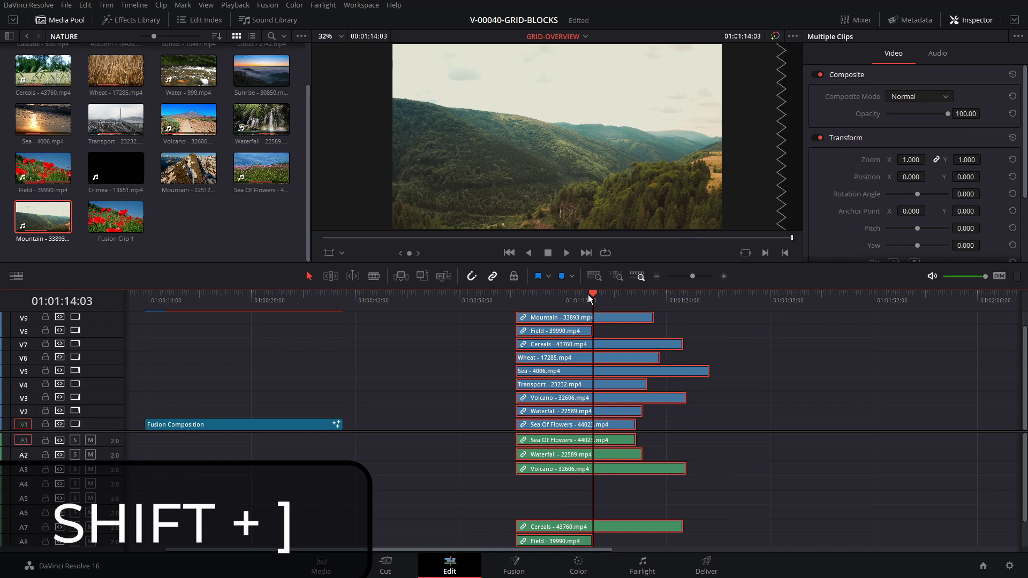
{"action": "scroll", "coordinate": [557, 387], "scroll_direction": "up", "scroll_amount": 1}
{"action": "scroll", "coordinate": [568, 391], "scroll_direction": "down", "scroll_amount": 1}
{"action": "left_click", "coordinate": [610, 380]}
{"action": "key", "text": "Down"}
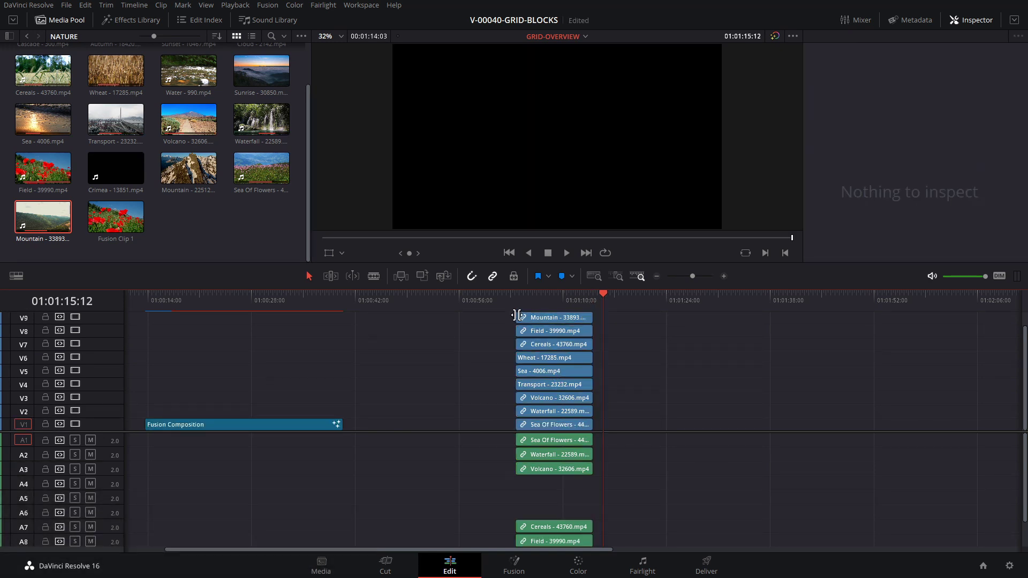
Combine the nine stacked clips into a new Fusion clip and open it on the Fusion page
{"action": "left_click_drag", "start_coordinate": [503, 316], "coordinate": [603, 429]}
{"action": "right_click", "coordinate": [541, 331]}
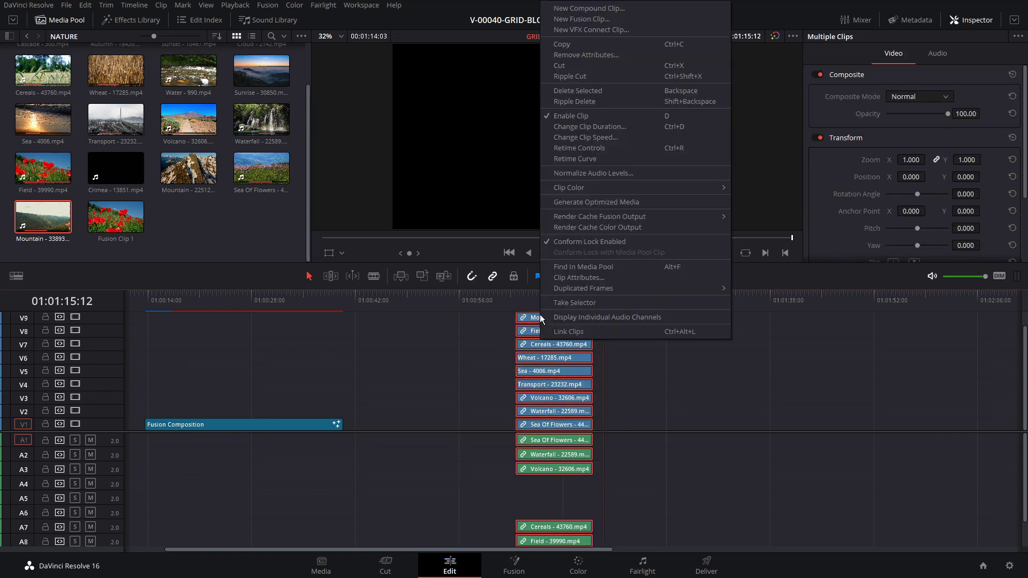
{"action": "left_click", "coordinate": [598, 20]}
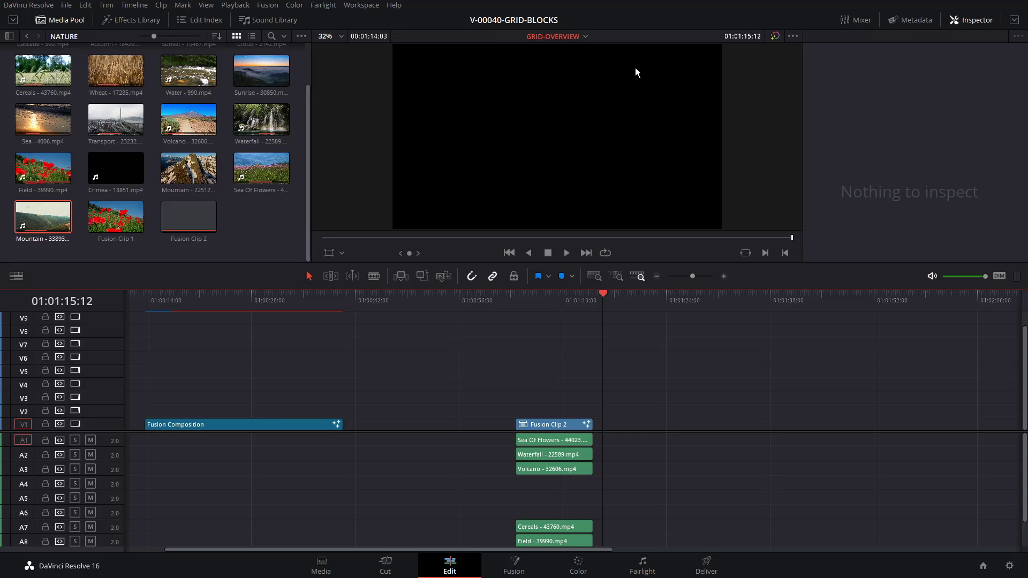
{"action": "left_click", "coordinate": [551, 297]}
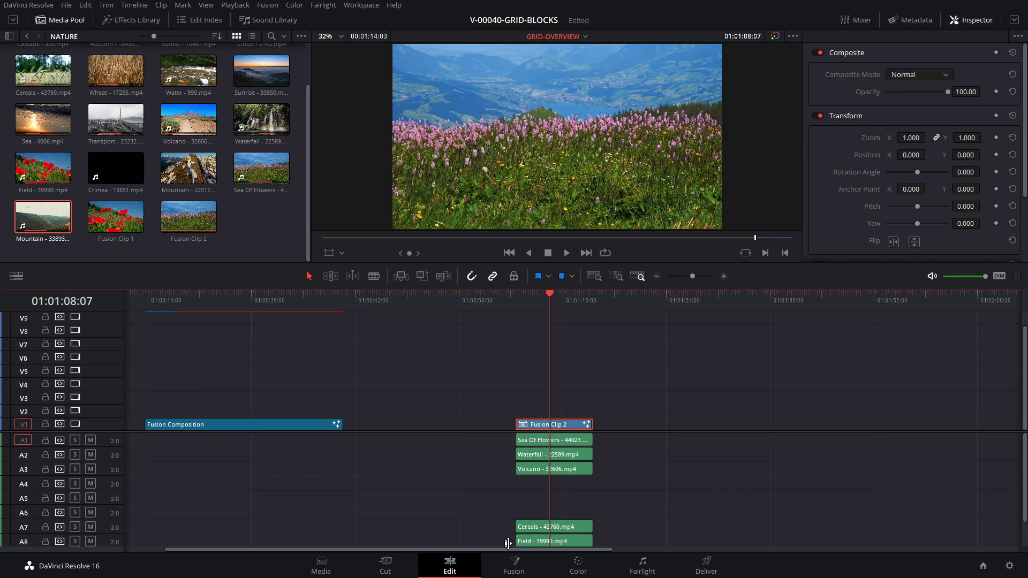
{"action": "left_click", "coordinate": [515, 566]}
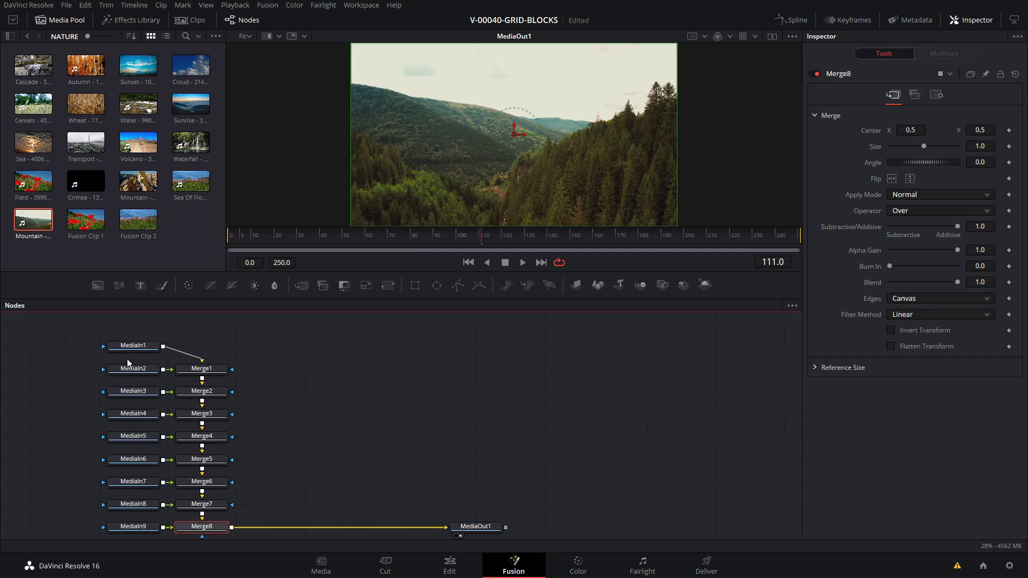
Delete the nodes Merge1 through Merge8 and MediaOut1, leaving the nine MediaIn nodes
{"action": "left_click", "coordinate": [137, 348]}
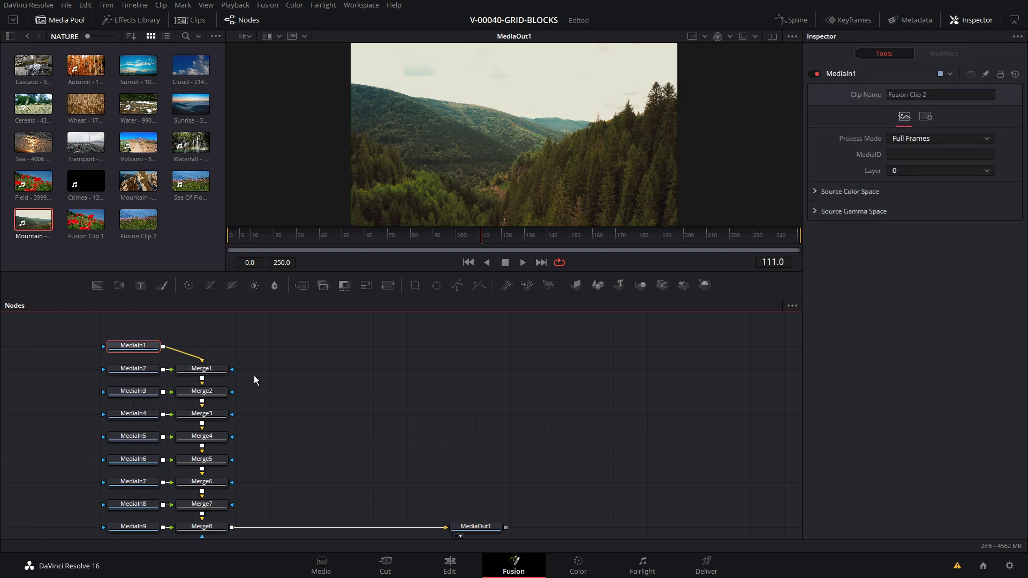
{"action": "left_click_drag", "start_coordinate": [181, 329], "coordinate": [227, 534]}
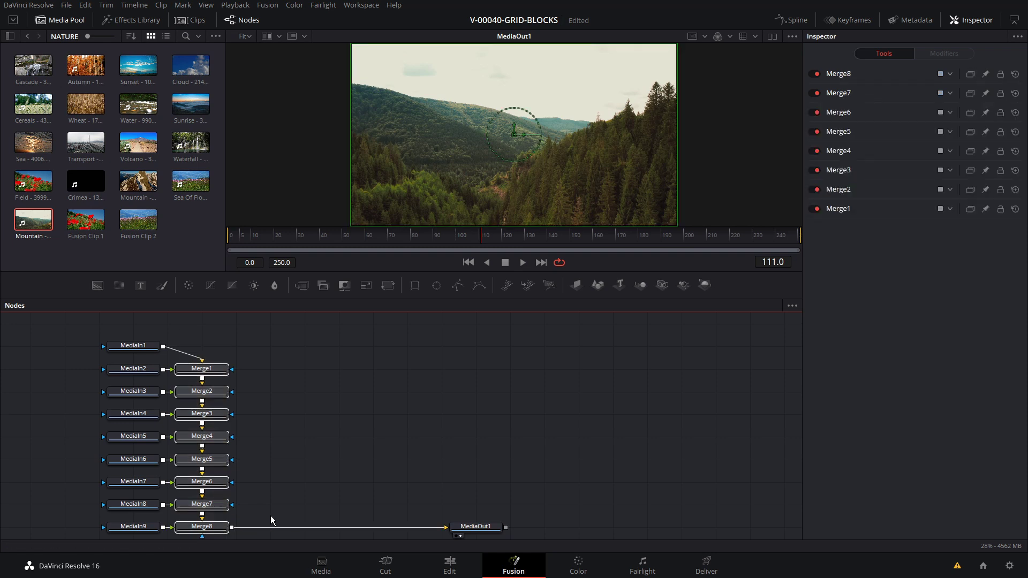
{"action": "key", "text": "Delete"}
{"action": "left_click", "coordinate": [474, 527]}
{"action": "key", "text": "Delete"}
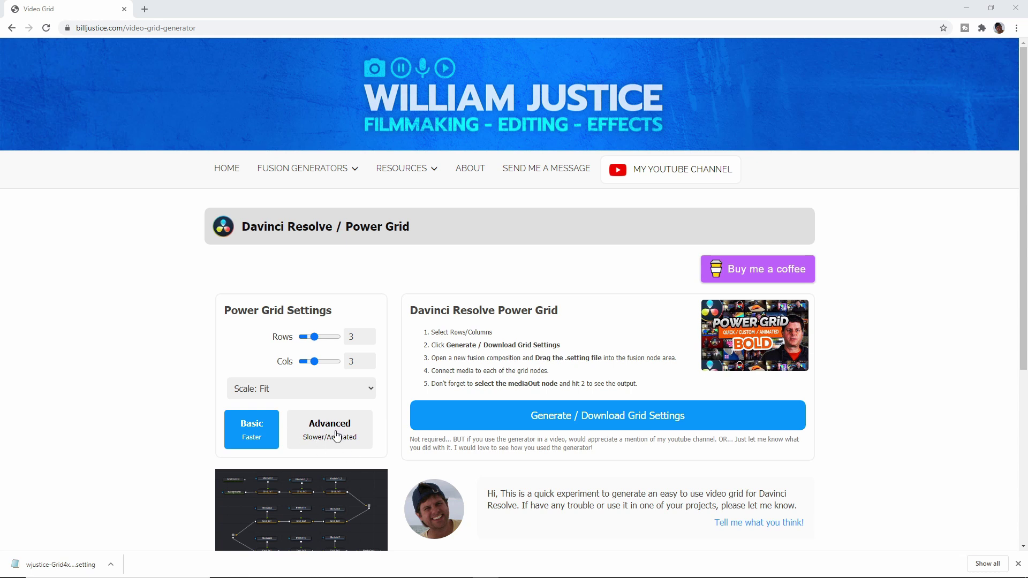
Generate an Advanced 3x3 Power Grid settings file on the website and place its nodes beside the MediaIn nodes in Fusion
{"action": "left_click", "coordinate": [336, 436]}
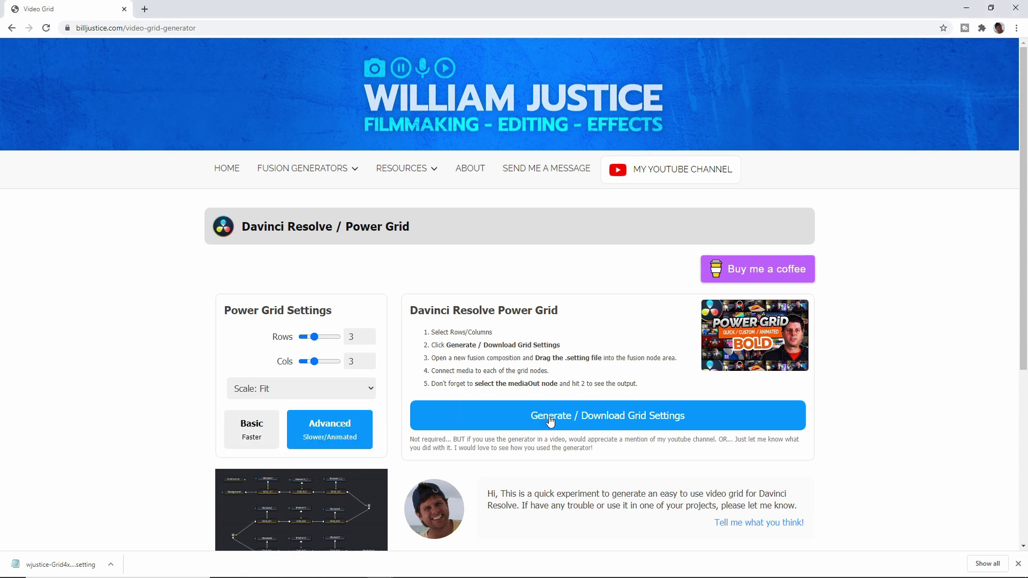
{"action": "left_click", "coordinate": [578, 419]}
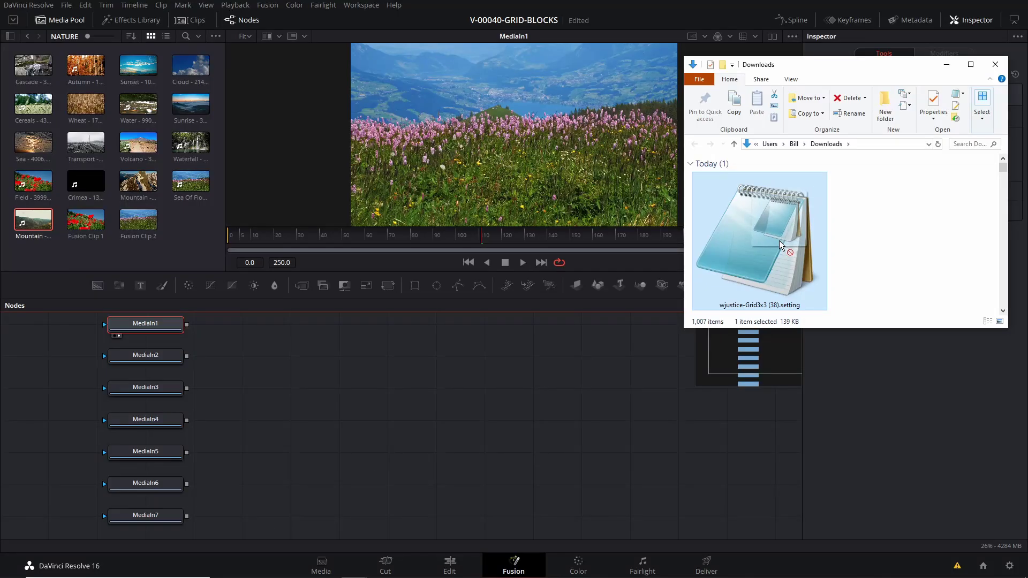
{"action": "left_click_drag", "start_coordinate": [779, 240], "coordinate": [385, 432]}
{"action": "left_click_drag", "start_coordinate": [422, 404], "coordinate": [528, 444]}
{"action": "left_click_drag", "start_coordinate": [372, 485], "coordinate": [672, 511]}
{"action": "scroll", "coordinate": [579, 482], "scroll_direction": "down", "scroll_amount": 5}
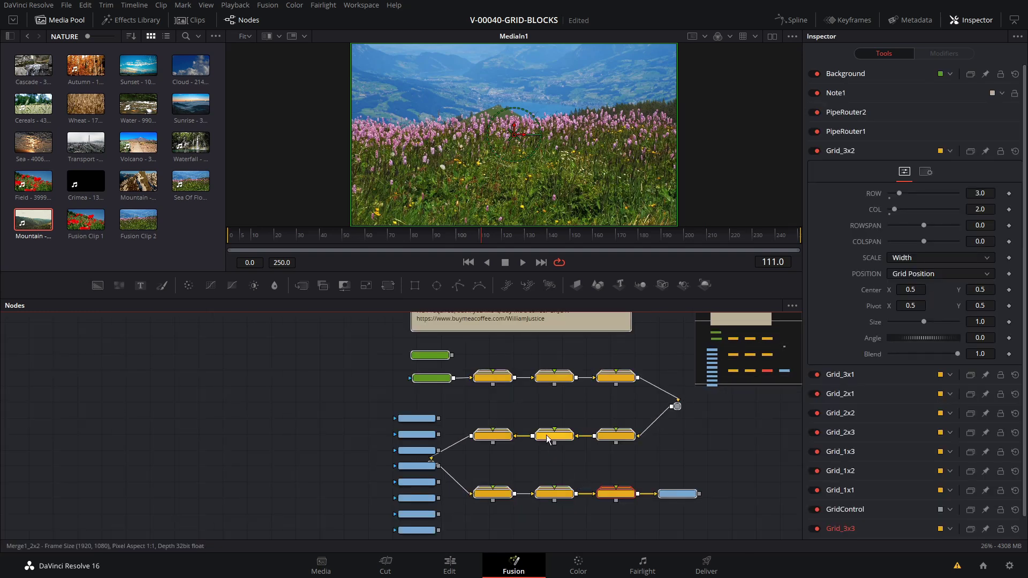
{"action": "left_click_drag", "start_coordinate": [546, 435], "coordinate": [586, 451]}
{"action": "left_click", "coordinate": [587, 454]}
{"action": "left_click_drag", "start_coordinate": [378, 417], "coordinate": [272, 378]}
{"action": "scroll", "coordinate": [304, 395], "scroll_direction": "up", "scroll_amount": 2}
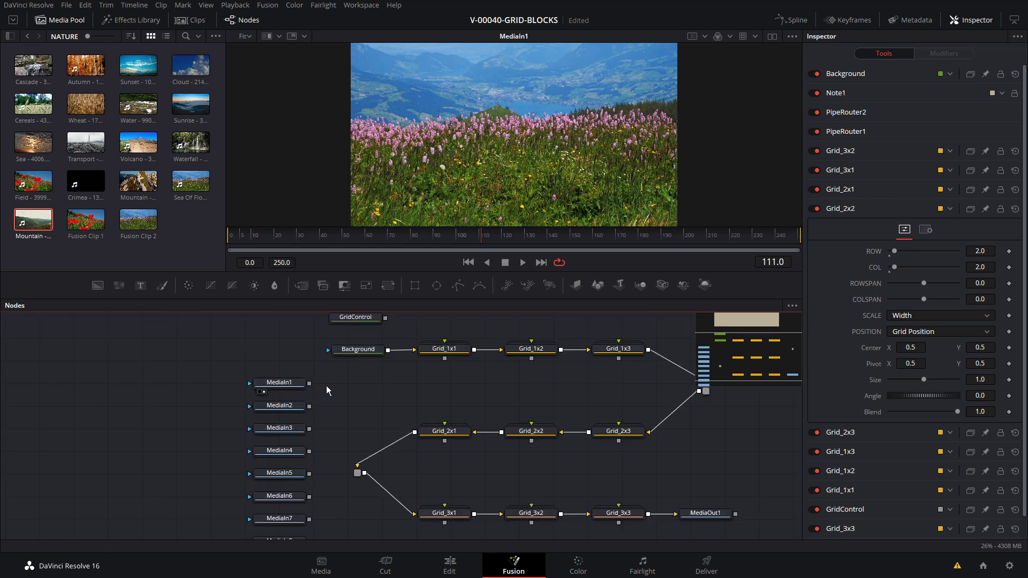
Arrange MediaIn1 through MediaIn9 above the grid nodes in order, three per row
{"action": "left_click_drag", "start_coordinate": [295, 387], "coordinate": [459, 327]}
{"action": "left_click_drag", "start_coordinate": [280, 427], "coordinate": [527, 345]}
{"action": "left_click_drag", "start_coordinate": [284, 448], "coordinate": [643, 338]}
{"action": "left_click_drag", "start_coordinate": [298, 469], "coordinate": [457, 413]}
{"action": "left_click_drag", "start_coordinate": [289, 493], "coordinate": [540, 414]}
{"action": "left_click_drag", "start_coordinate": [289, 517], "coordinate": [622, 420]}
{"action": "left_click_drag", "start_coordinate": [482, 466], "coordinate": [470, 434]}
{"action": "left_click_drag", "start_coordinate": [272, 509], "coordinate": [439, 479]}
{"action": "left_click_drag", "start_coordinate": [273, 530], "coordinate": [473, 457]}
{"action": "left_click_drag", "start_coordinate": [267, 524], "coordinate": [600, 440]}
{"action": "left_click_drag", "start_coordinate": [658, 429], "coordinate": [644, 481]}
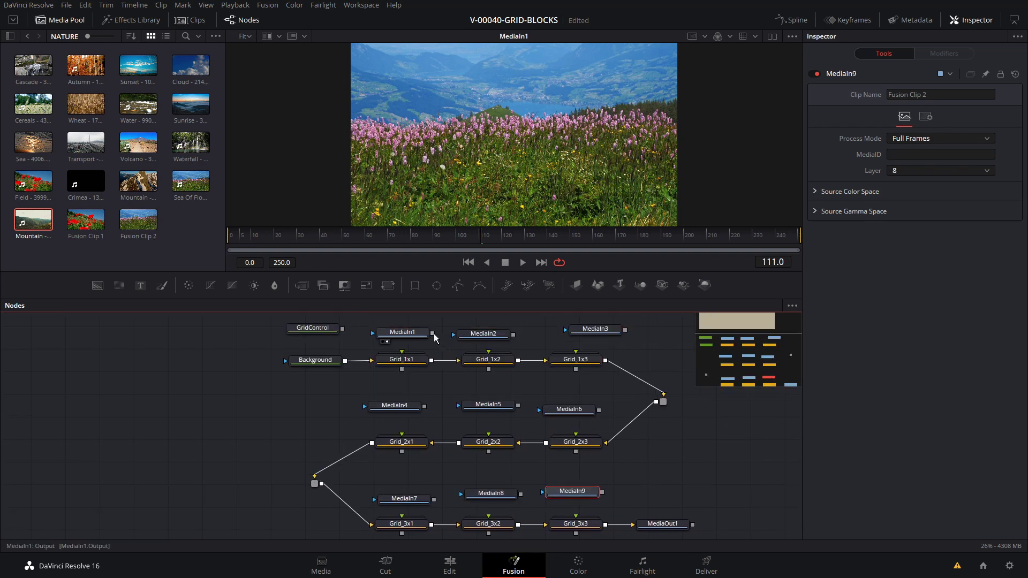
Connect MediaIn1 to Grid_1x1 and display MediaOut1 in the viewer
{"action": "left_click_drag", "start_coordinate": [433, 333], "coordinate": [406, 356]}
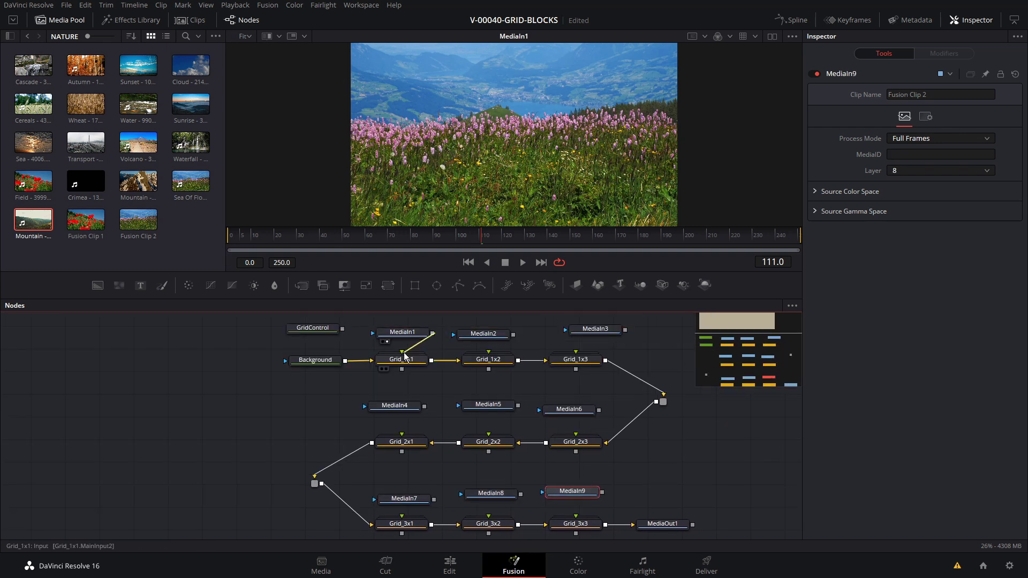
{"action": "left_click_drag", "start_coordinate": [513, 335], "coordinate": [489, 354]}
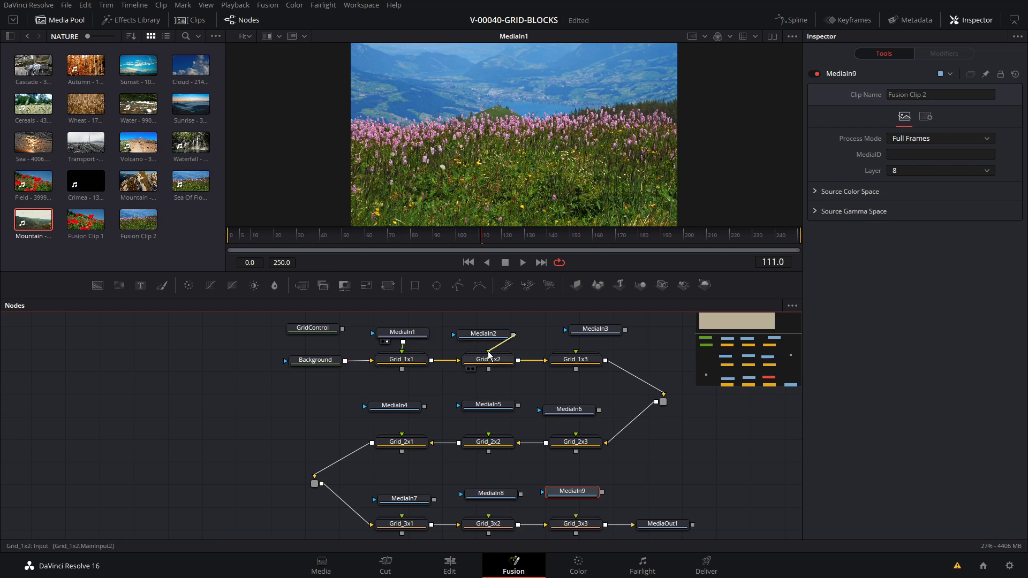
{"action": "scroll", "coordinate": [664, 514], "scroll_direction": "down", "scroll_amount": 1}
{"action": "left_click", "coordinate": [667, 509]}
{"action": "key", "text": "1"}
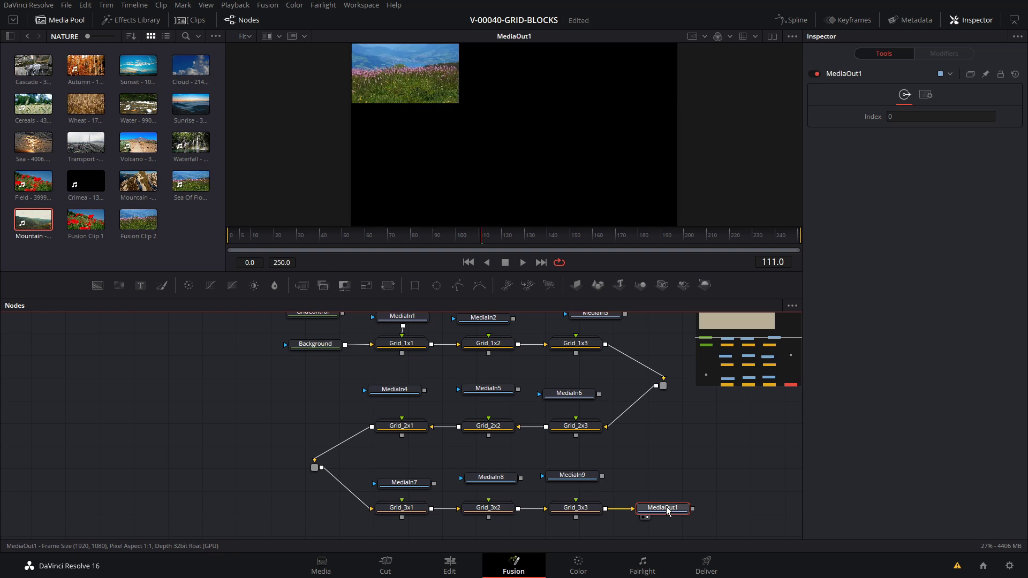
Connect MediaIn2 through MediaIn9 to their matching grid nodes, Grid_1x2 through Grid_3x3
{"action": "left_click_drag", "start_coordinate": [513, 318], "coordinate": [488, 336]}
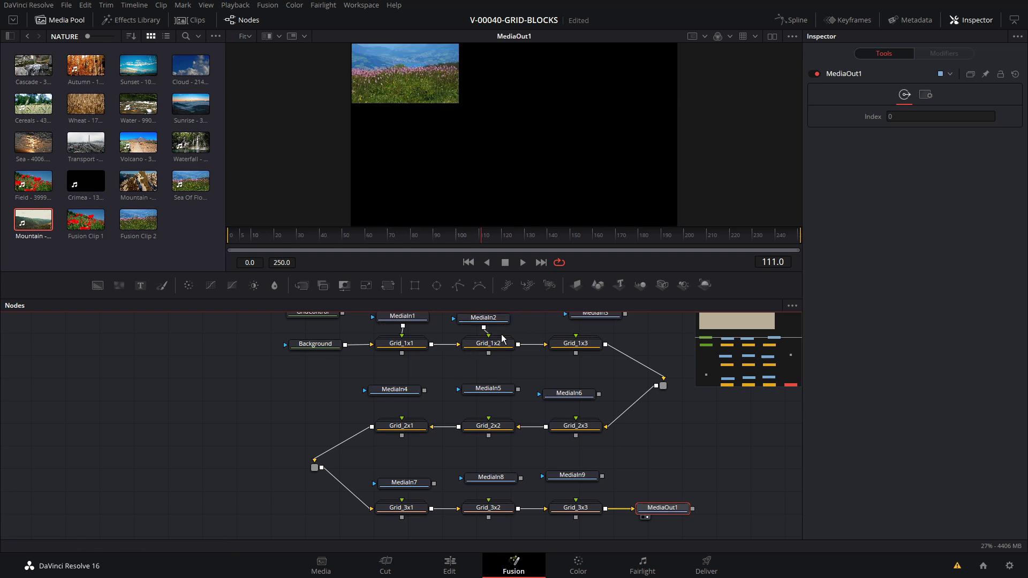
{"action": "left_click_drag", "start_coordinate": [625, 315], "coordinate": [576, 336]}
{"action": "left_click_drag", "start_coordinate": [424, 391], "coordinate": [402, 418]}
{"action": "left_click_drag", "start_coordinate": [518, 389], "coordinate": [489, 421]}
{"action": "left_click_drag", "start_coordinate": [434, 484], "coordinate": [402, 502]}
{"action": "left_click_drag", "start_coordinate": [521, 478], "coordinate": [490, 505]}
{"action": "left_click_drag", "start_coordinate": [602, 476], "coordinate": [576, 502]}
{"action": "left_click_drag", "start_coordinate": [599, 395], "coordinate": [576, 420]}
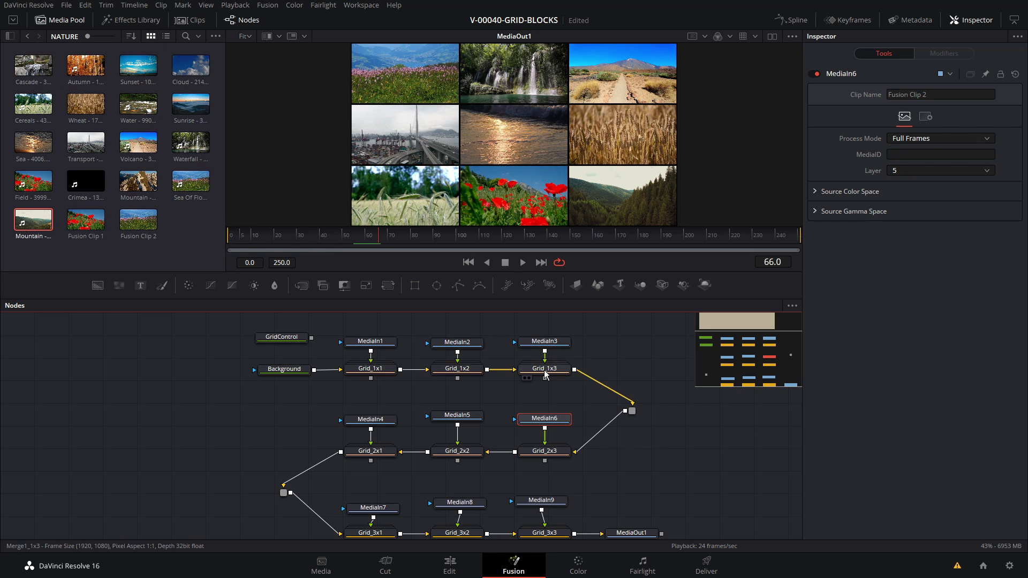
Try Grid_1x3 at column 2.43 and return it to its original column
{"action": "left_click", "coordinate": [562, 372]}
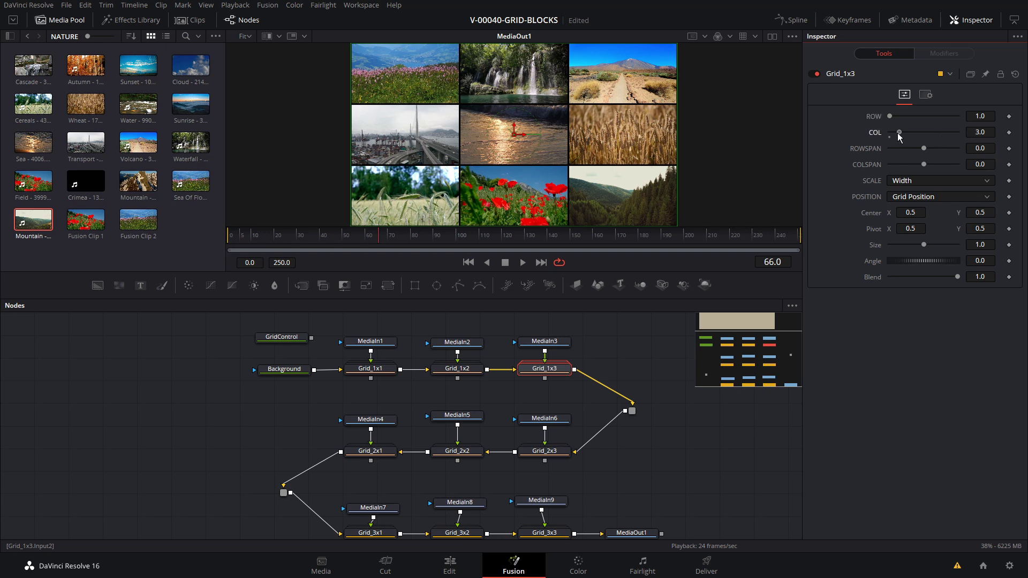
{"action": "left_click_drag", "start_coordinate": [899, 135], "coordinate": [896, 132]}
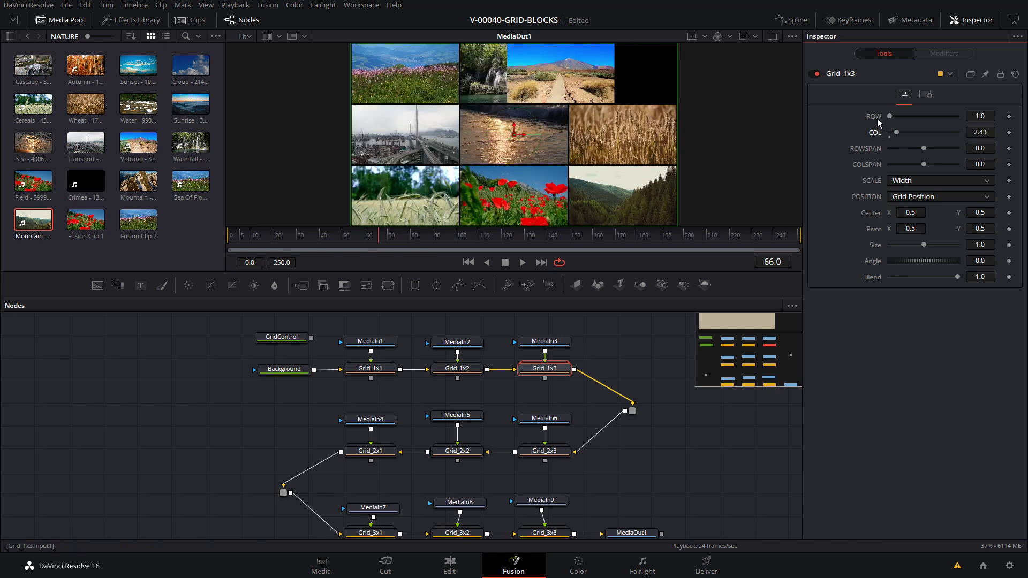
{"action": "left_click_drag", "start_coordinate": [897, 136], "coordinate": [901, 136]}
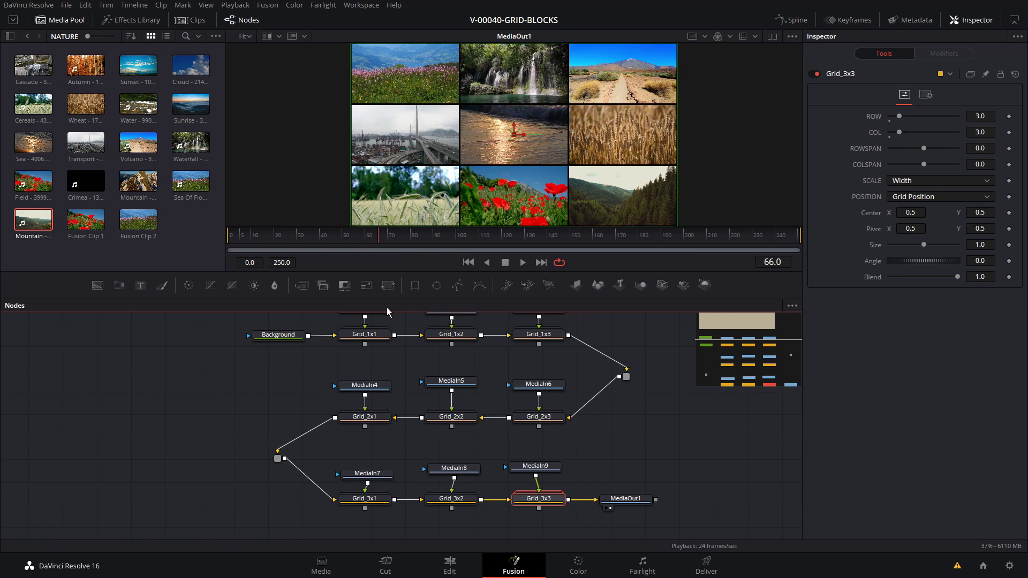
Try out Grid_2x1's column and row placement, and set its row to 2.0
{"action": "left_click", "coordinate": [365, 416]}
{"action": "mouse_move", "coordinate": [891, 133]}
{"action": "left_mouse_down"}
{"action": "mouse_move", "coordinate": [902, 131]}
{"action": "mouse_move", "coordinate": [890, 132]}
{"action": "mouse_move", "coordinate": [889, 118]}
{"action": "left_mouse_up"}
{"action": "type", "text": "2"}
{"action": "key", "text": "Return"}
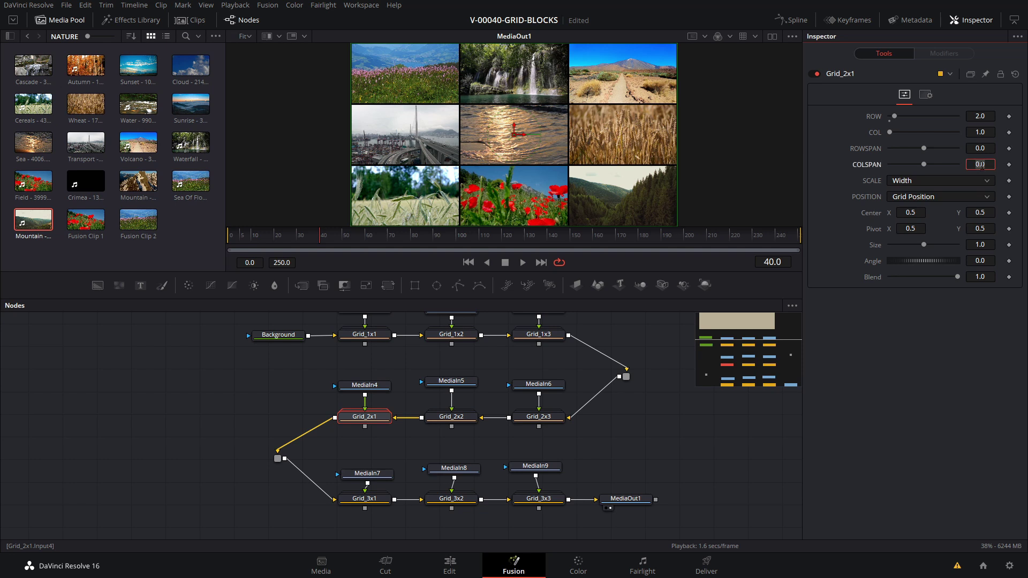
Extend Grid_2x1 across the middle row, trying a column span of 1.0 and then 2.0
{"action": "key", "text": "Return"}
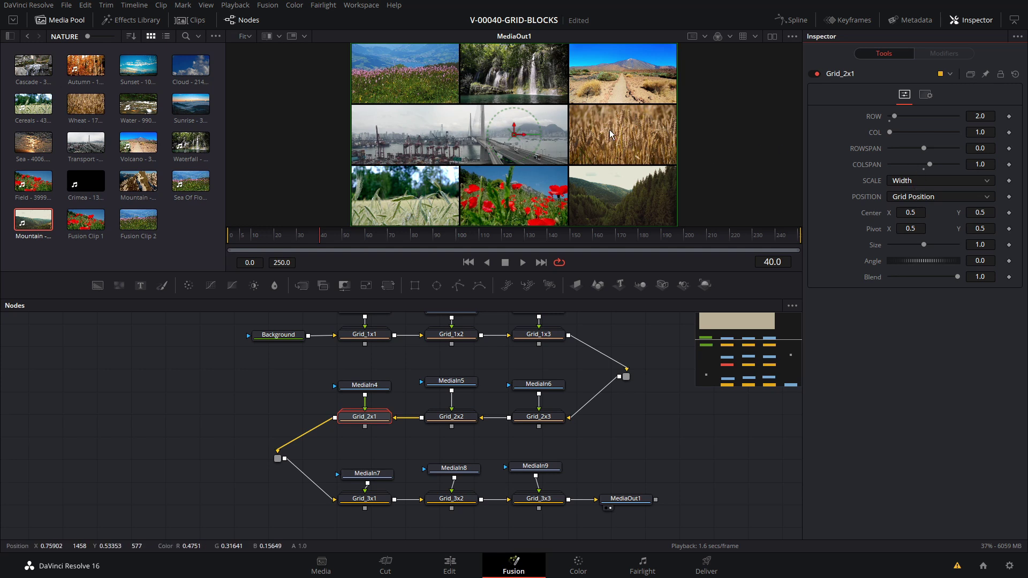
{"action": "mouse_move", "coordinate": [931, 165]}
{"action": "left_mouse_down"}
{"action": "mouse_move", "coordinate": [918, 166]}
{"action": "mouse_move", "coordinate": [937, 163]}
{"action": "left_mouse_up"}
Widen the gaps between the grid cells by setting GridControl's margin to about 0.0449
{"action": "left_click_drag", "start_coordinate": [278, 377], "coordinate": [277, 394]}
{"action": "left_click", "coordinate": [278, 337]}
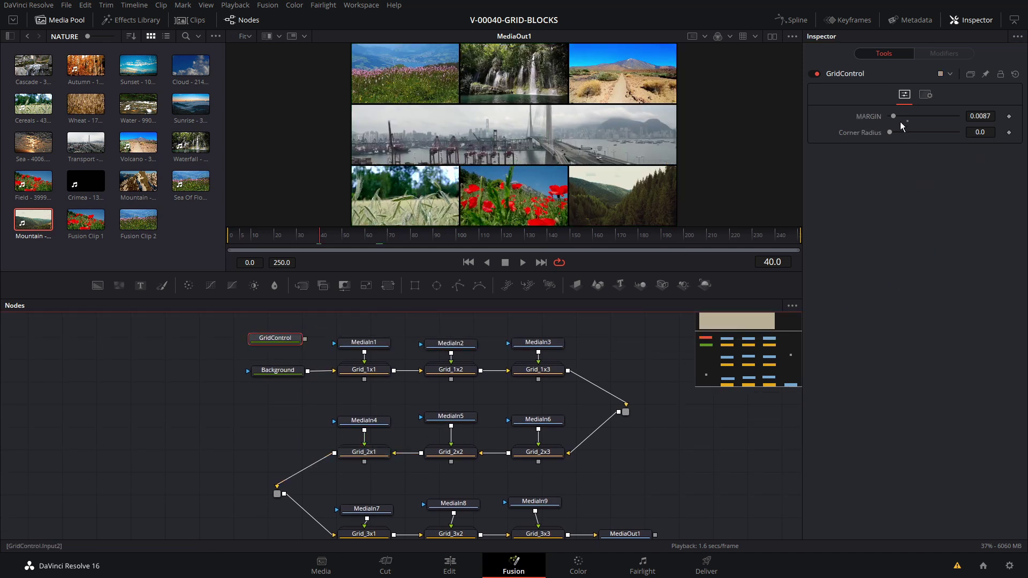
{"action": "left_click_drag", "start_coordinate": [895, 117], "coordinate": [902, 116]}
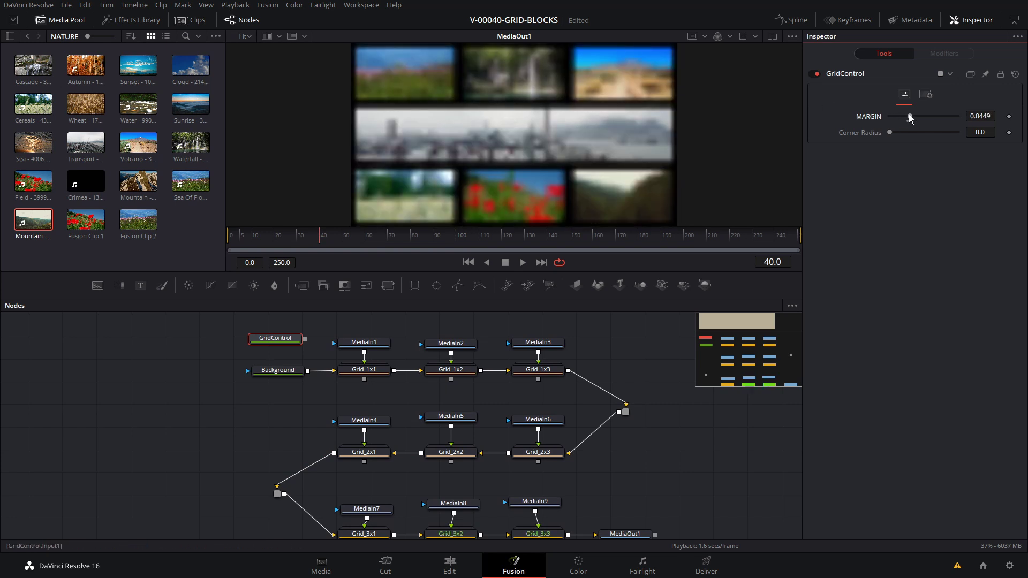
Reset Grid_2x1's column span to 0.0
{"action": "left_click", "coordinate": [364, 452]}
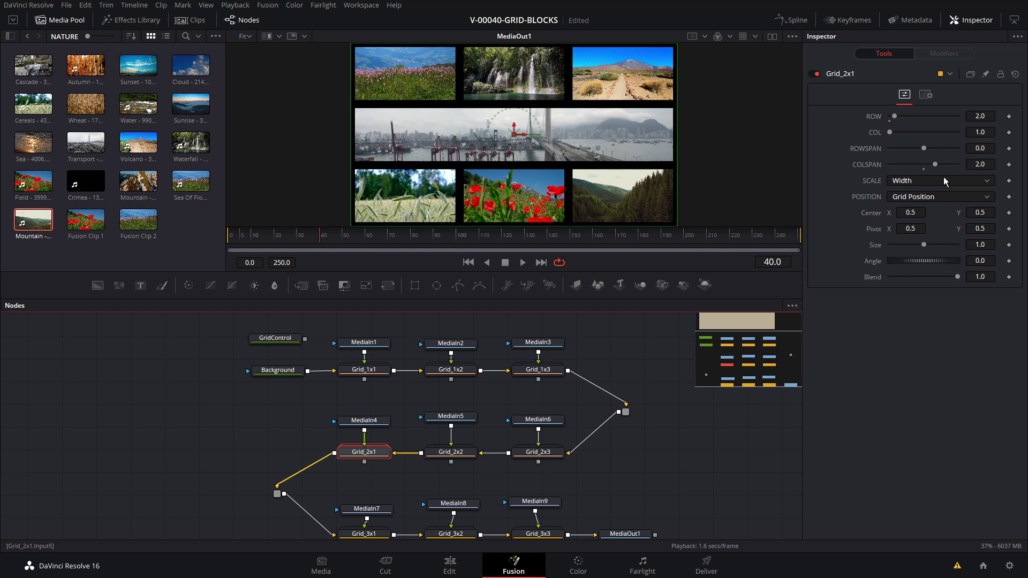
{"action": "double_click", "coordinate": [980, 165]}
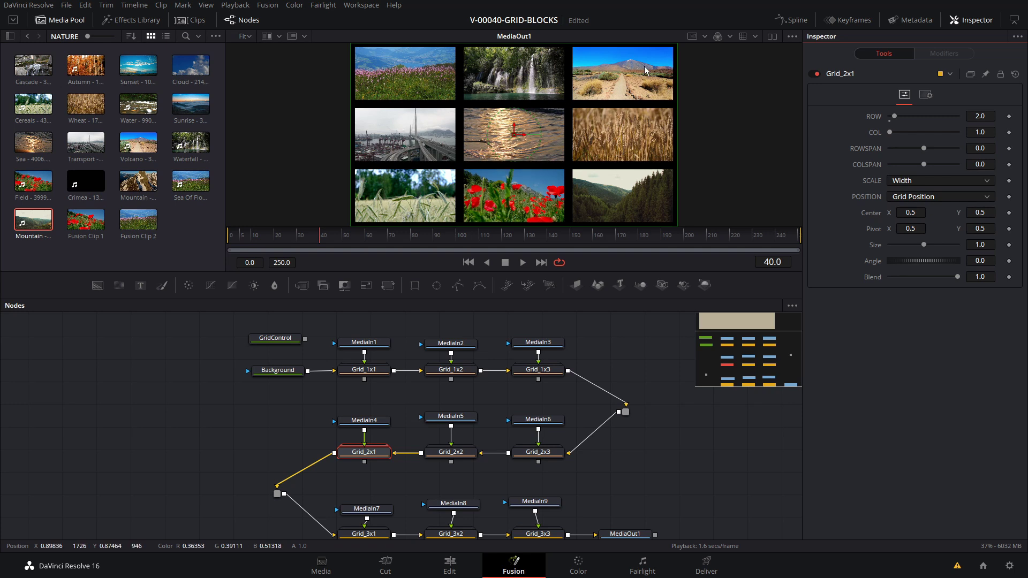
Extend Grid_1x3 backwards along the first row with a column span of about -1.03, then about -2.06
{"action": "left_click", "coordinate": [533, 373]}
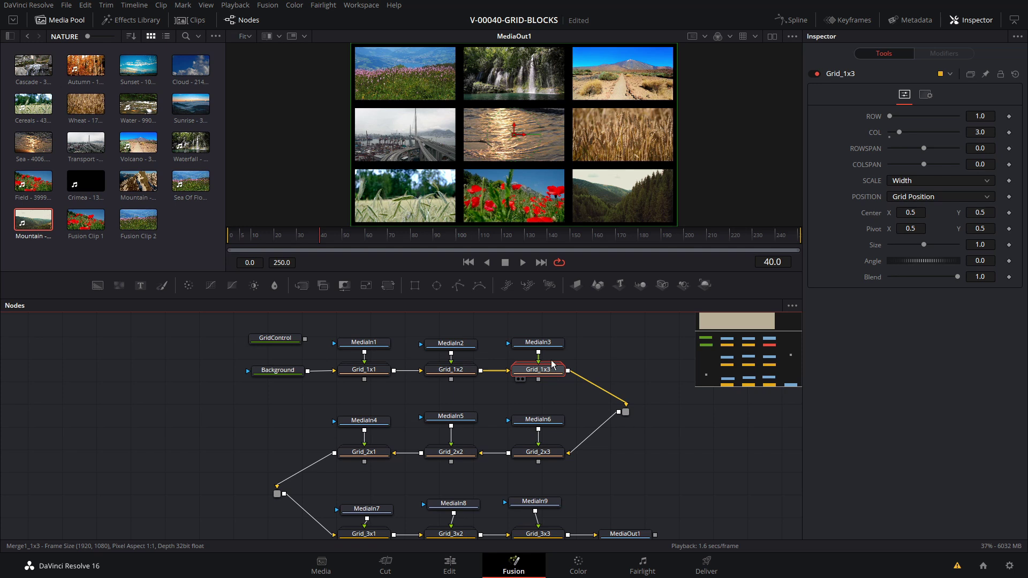
{"action": "left_click", "coordinate": [874, 149]}
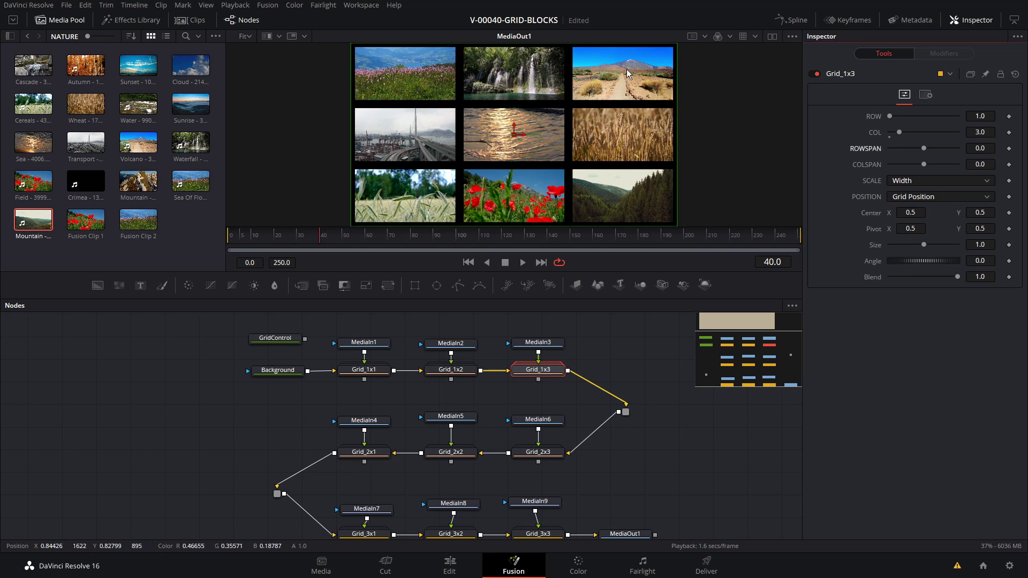
{"action": "left_click_drag", "start_coordinate": [923, 163], "coordinate": [917, 163]}
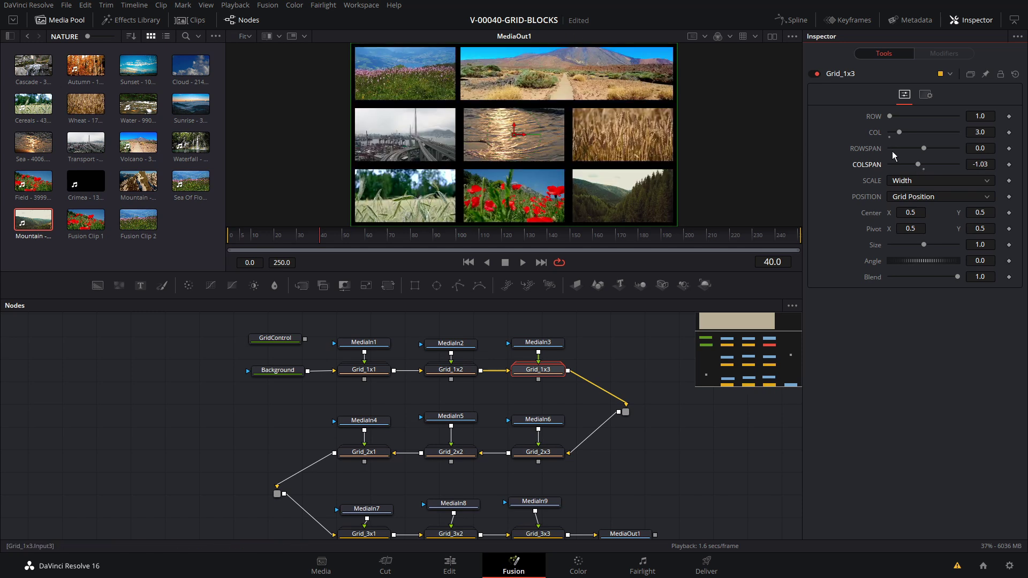
{"action": "left_click_drag", "start_coordinate": [917, 165], "coordinate": [912, 165]}
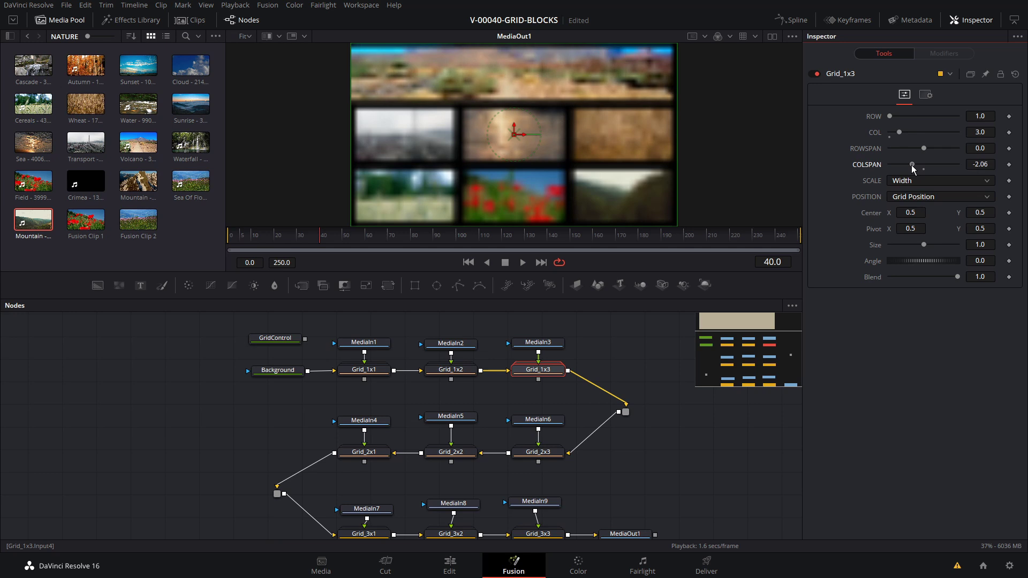
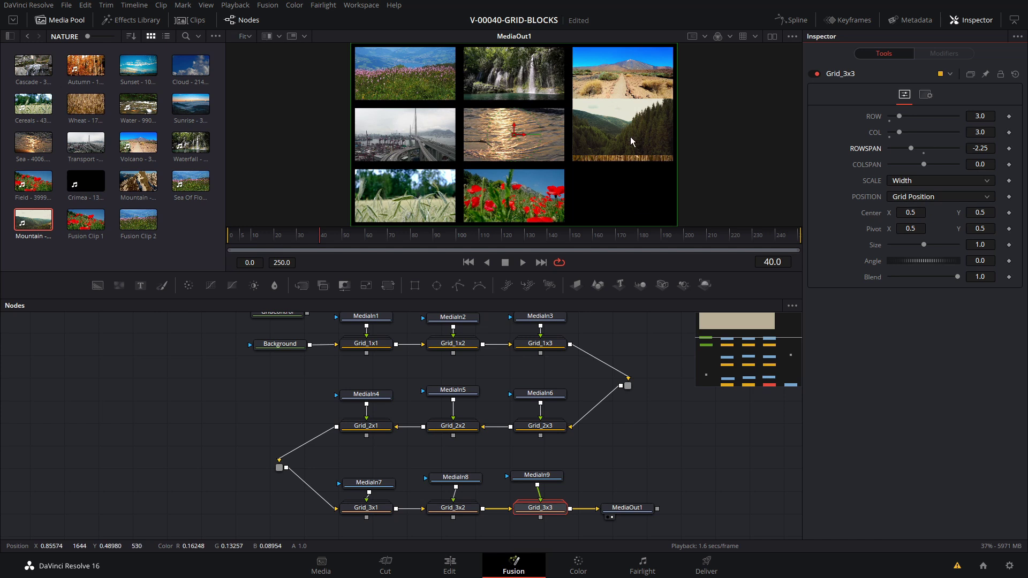
Set Grid_3x3's row span to -1.0 and scale its clip by height to fill the two cells
{"action": "left_click", "coordinate": [981, 148]}
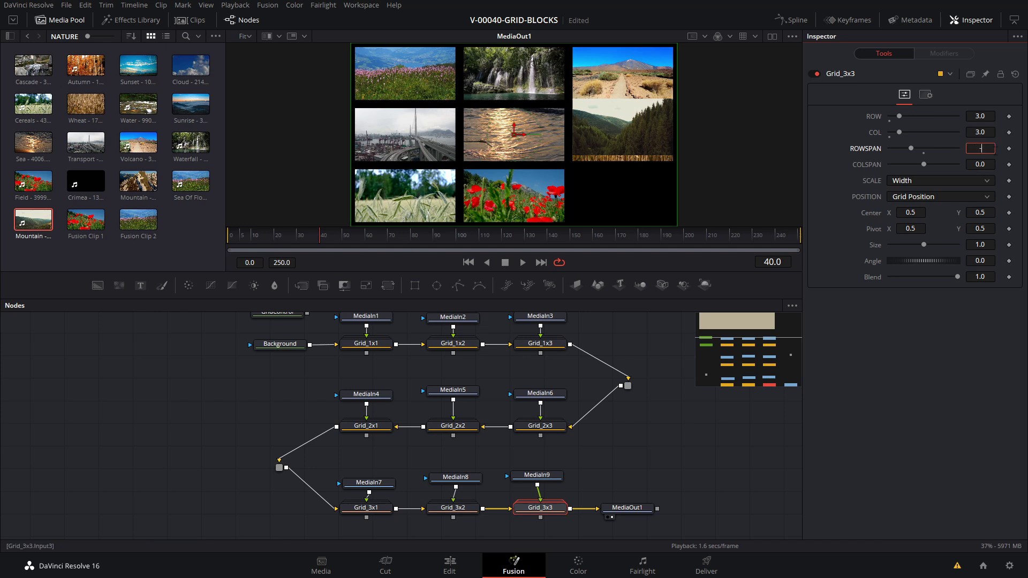
{"action": "key", "text": "Return"}
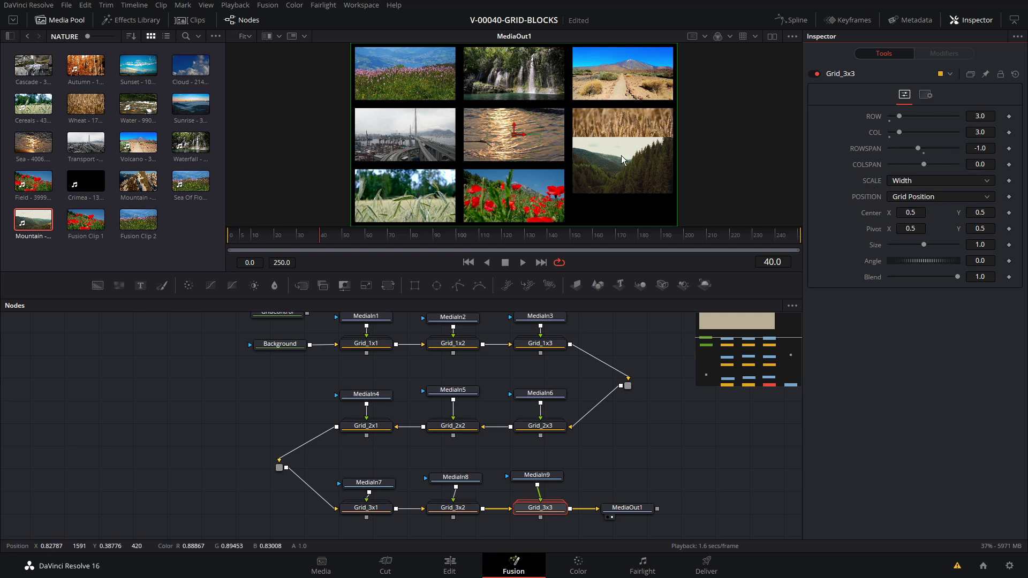
{"action": "left_click", "coordinate": [909, 182]}
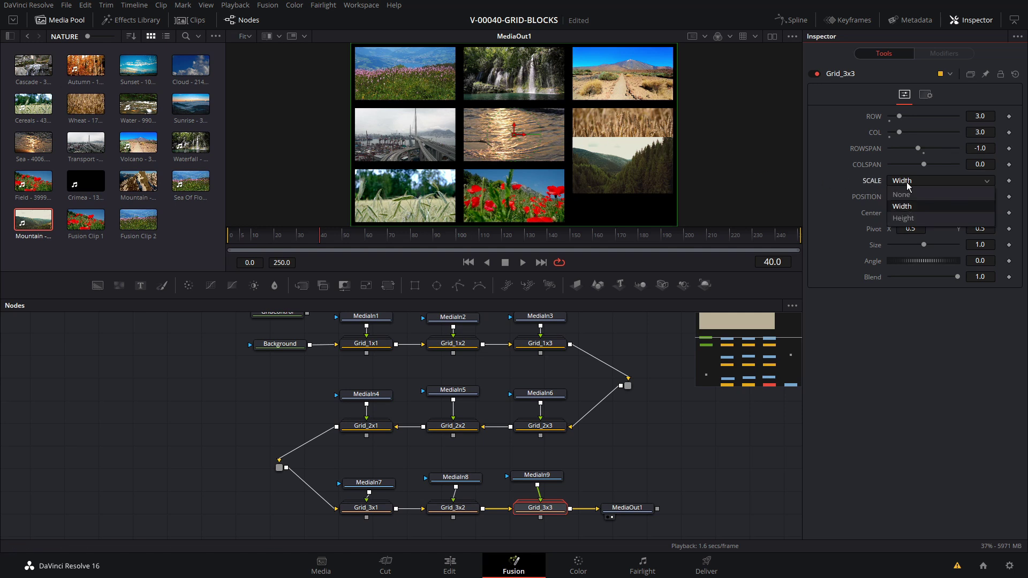
{"action": "left_click", "coordinate": [921, 218]}
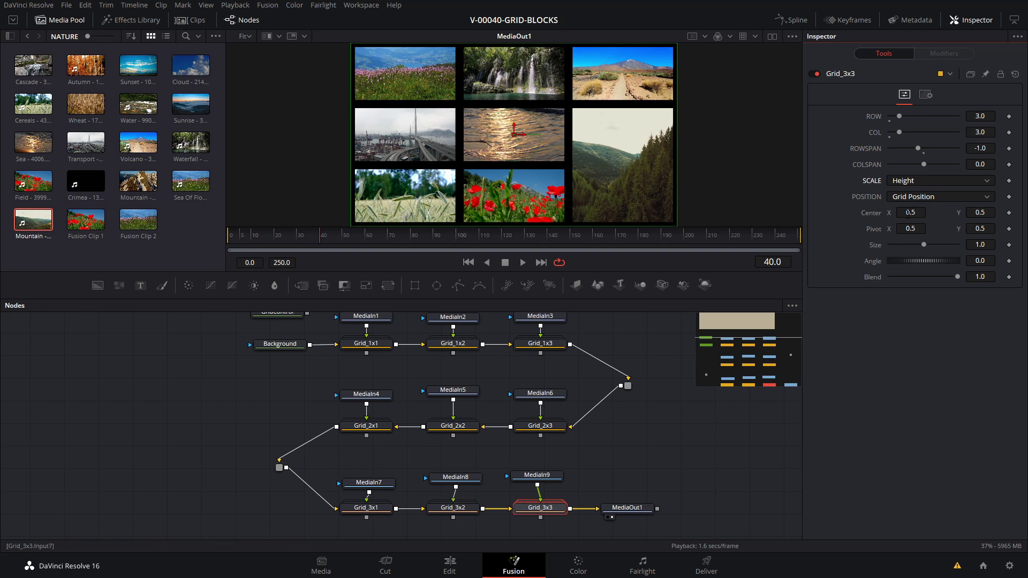
Reframe the clip inside Grid_3x3 by shifting its centre X to about 0.687, then about 0.609
{"action": "left_click_drag", "start_coordinate": [914, 214], "coordinate": [1014, 214]}
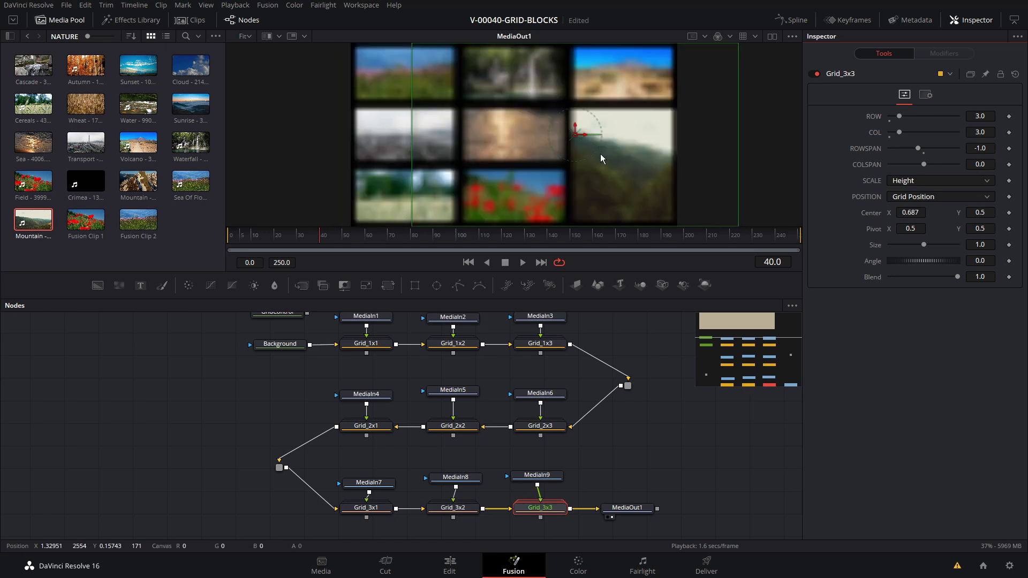
{"action": "left_click_drag", "start_coordinate": [914, 215], "coordinate": [873, 215]}
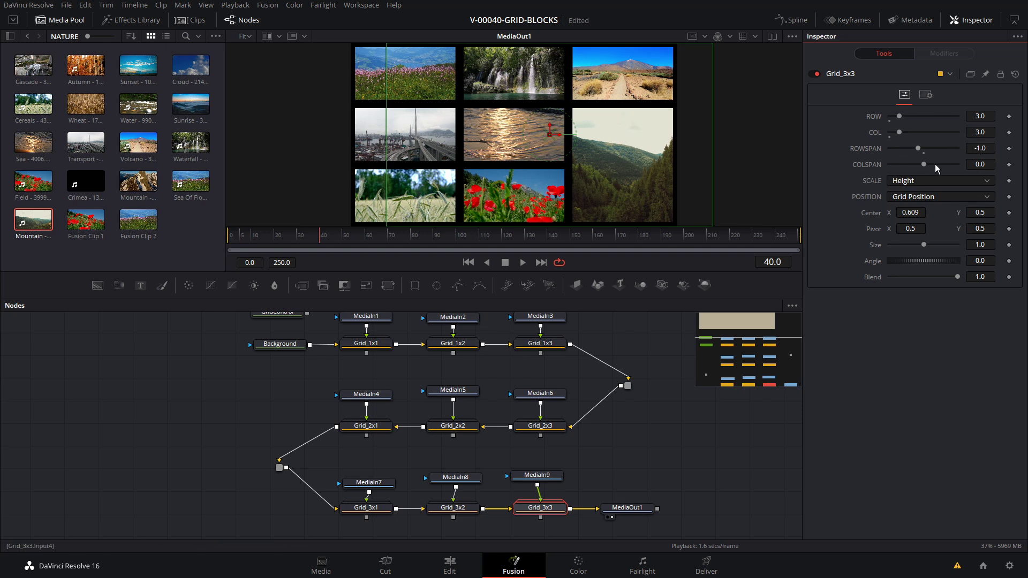
Set Grid_3x3's column span to -1.0 and restore its centre X to 0.5
{"action": "left_click", "coordinate": [981, 166]}
{"action": "key", "text": "Return"}
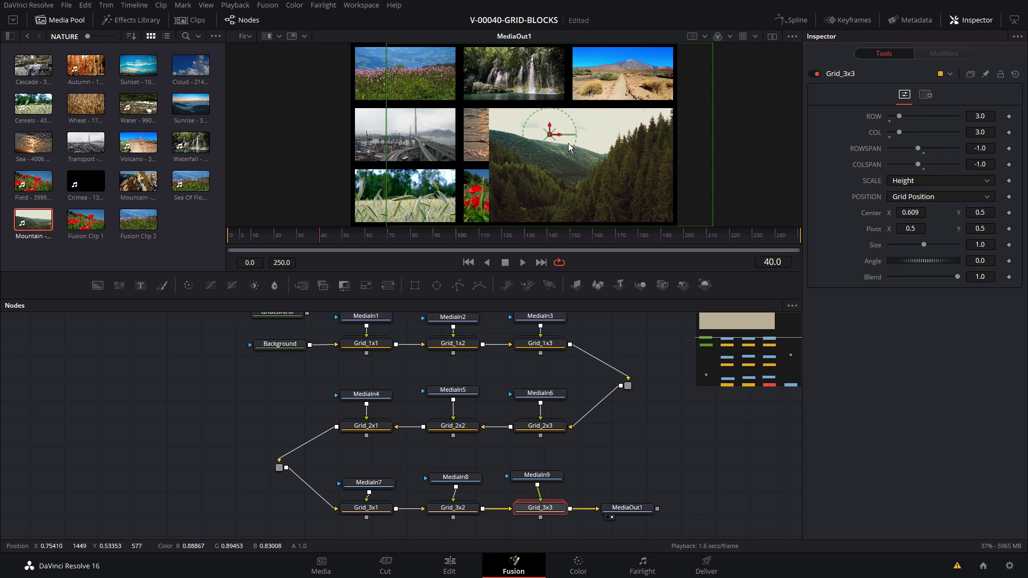
{"action": "key", "text": "ctrl+z"}
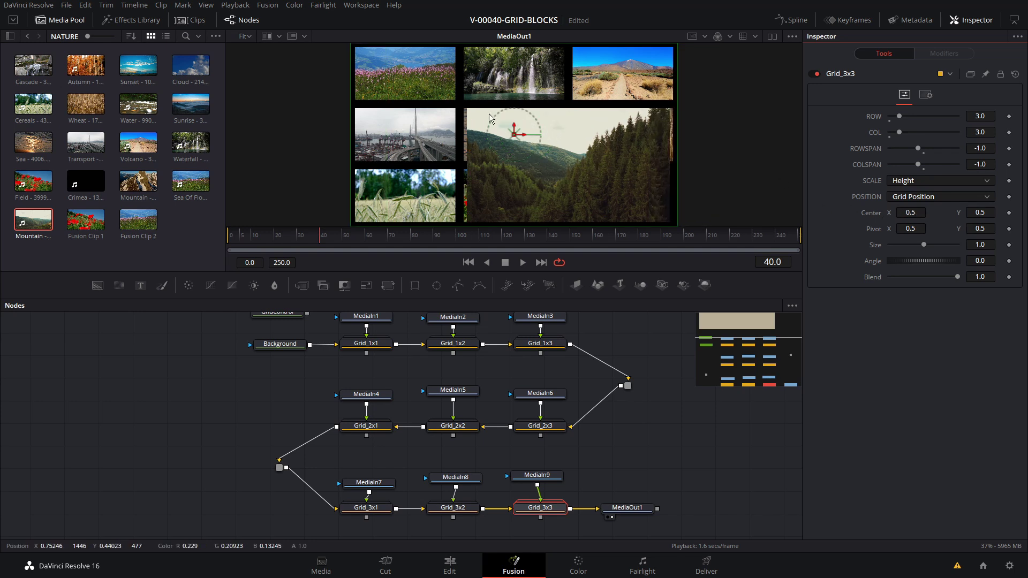
Scale the Grid_3x3 clip by width, try a size of about 1.51 and reset the size to 1.0
{"action": "left_click", "coordinate": [927, 182]}
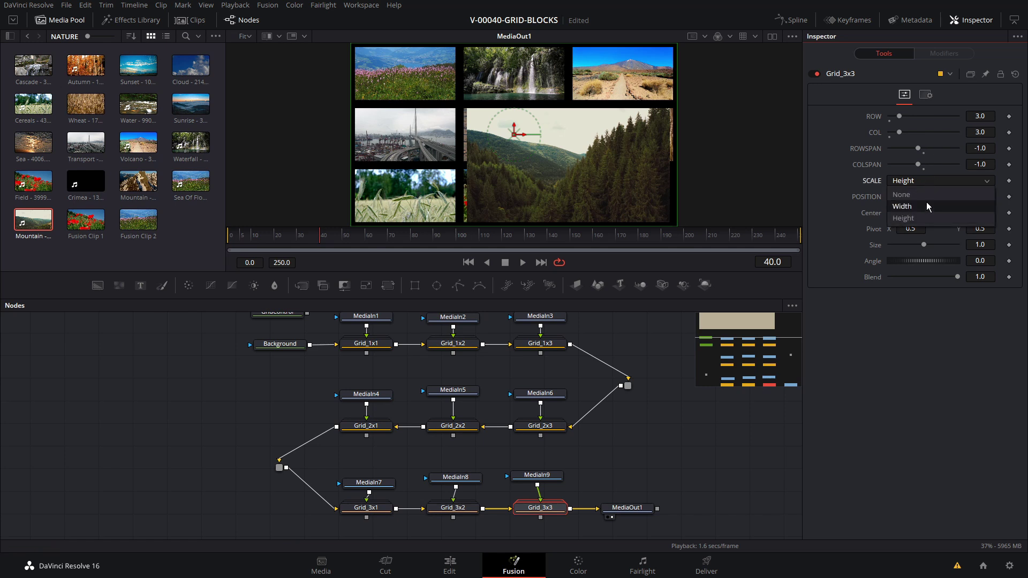
{"action": "left_click", "coordinate": [927, 204]}
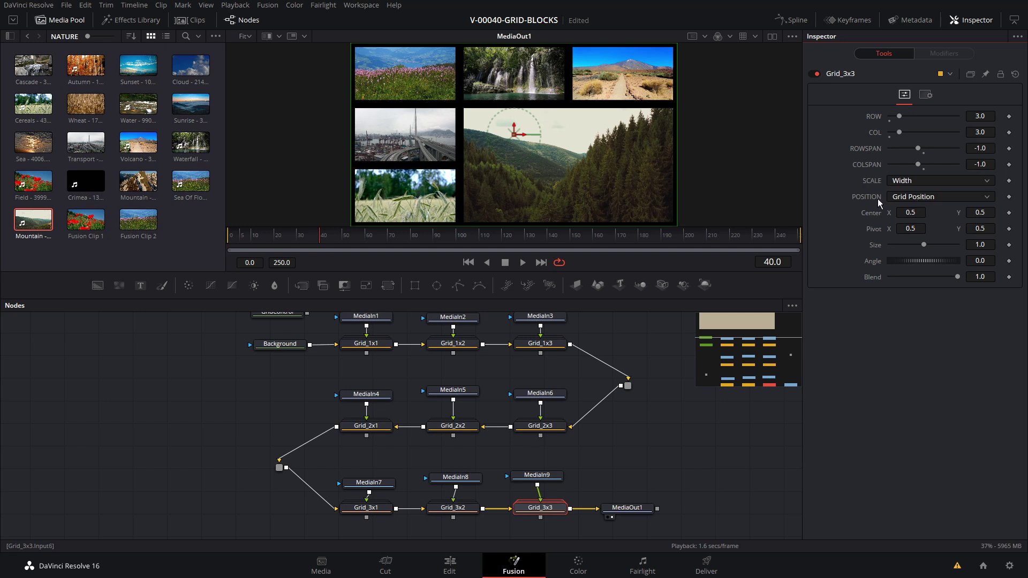
{"action": "left_click", "coordinate": [917, 181]}
{"action": "left_click", "coordinate": [917, 181]}
{"action": "left_click_drag", "start_coordinate": [922, 244], "coordinate": [929, 244]}
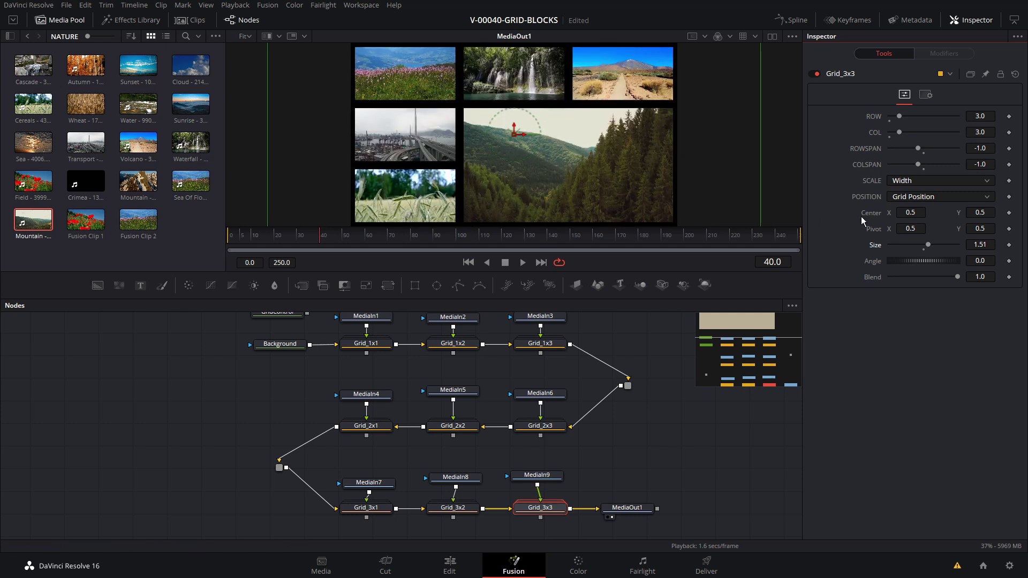
{"action": "double_click", "coordinate": [926, 249]}
Set Grid_3x3's position to Center Screen and its scale to None
{"action": "left_click", "coordinate": [913, 197]}
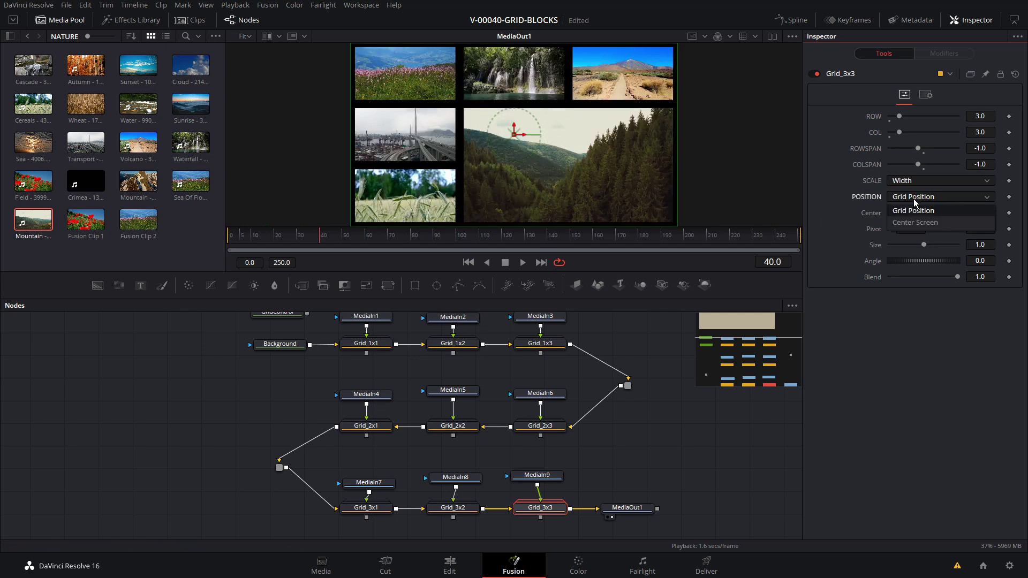
{"action": "left_click", "coordinate": [915, 222]}
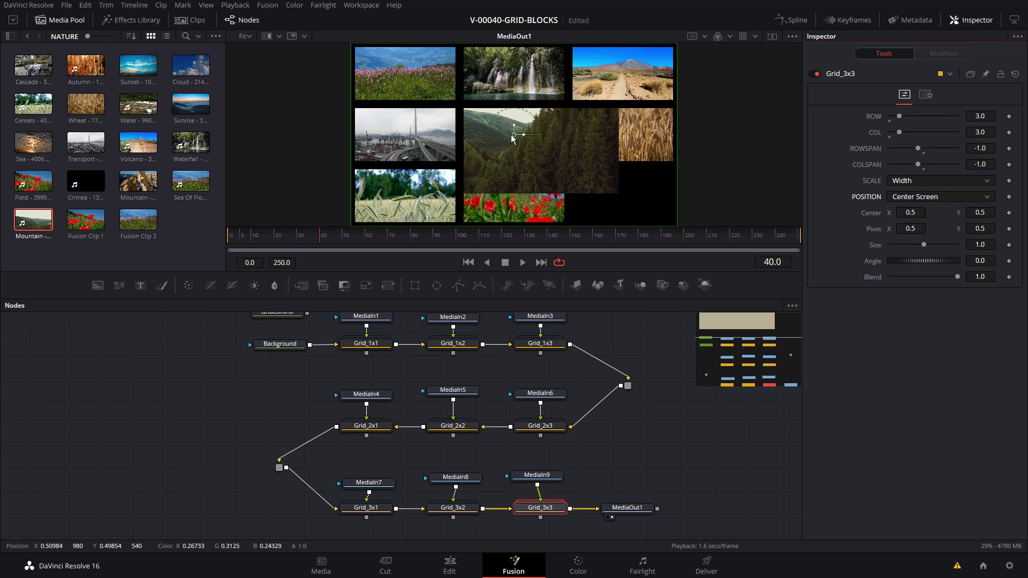
{"action": "left_click", "coordinate": [918, 183]}
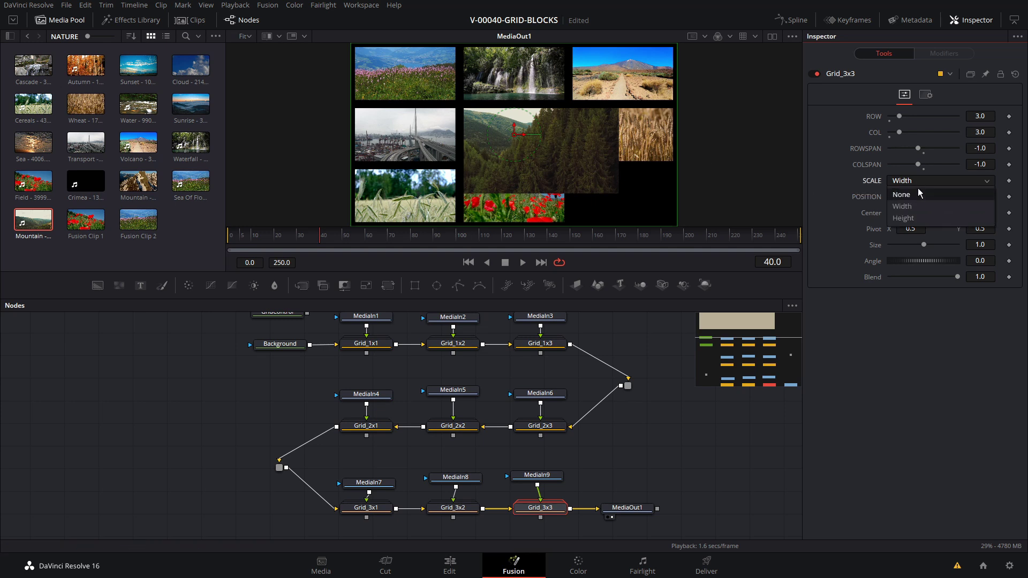
{"action": "left_click", "coordinate": [918, 194]}
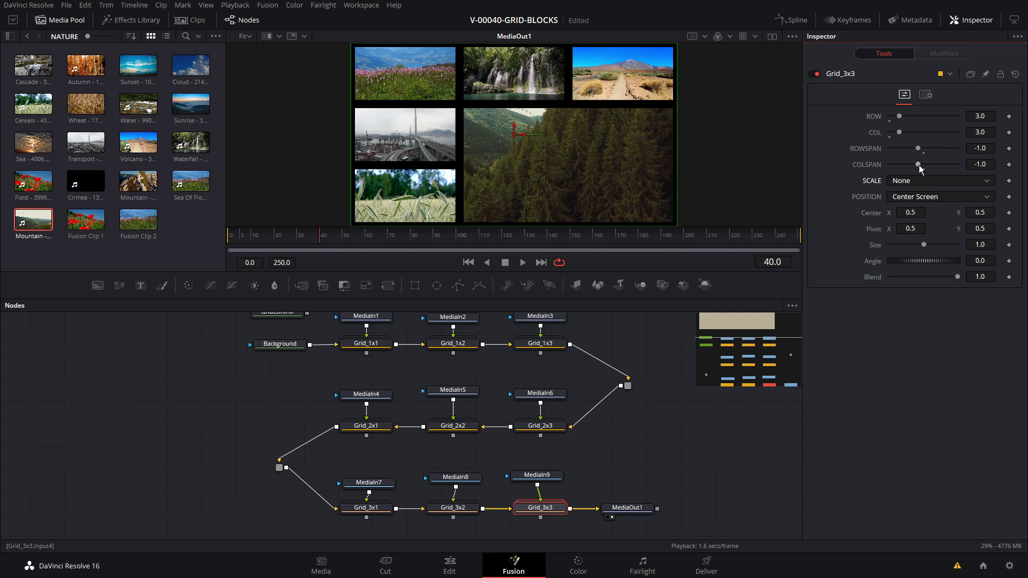
Extend Grid_3x3 across the whole grid with a column span of about -2.16, then shrink it to row span -0.75 and column span -1.12
{"action": "mouse_move", "coordinate": [919, 165]}
{"action": "left_mouse_down"}
{"action": "mouse_move", "coordinate": [892, 168]}
{"action": "mouse_move", "coordinate": [914, 149]}
{"action": "left_mouse_up"}
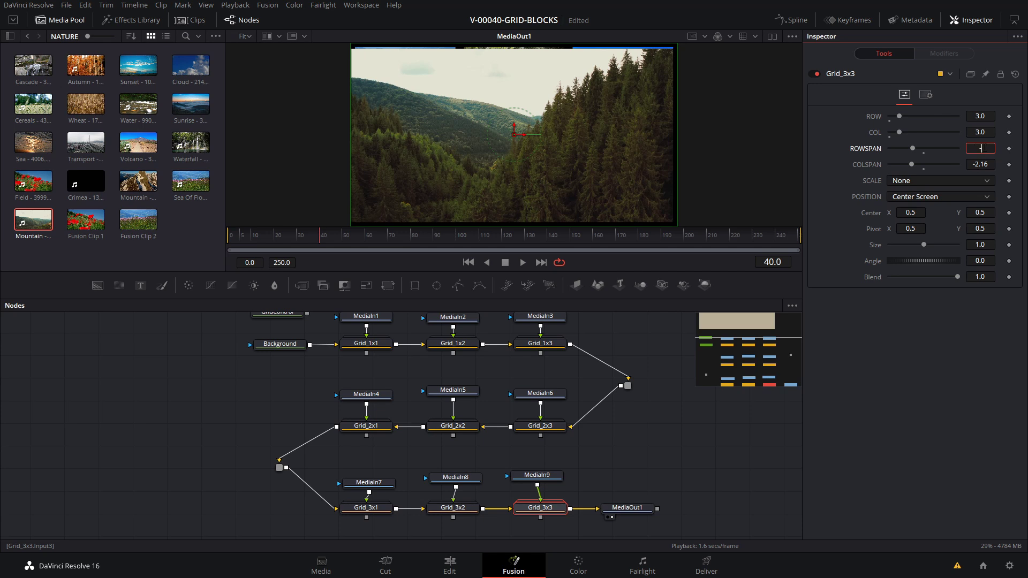
{"action": "key", "text": "Return"}
{"action": "left_click_drag", "start_coordinate": [912, 148], "coordinate": [920, 151]}
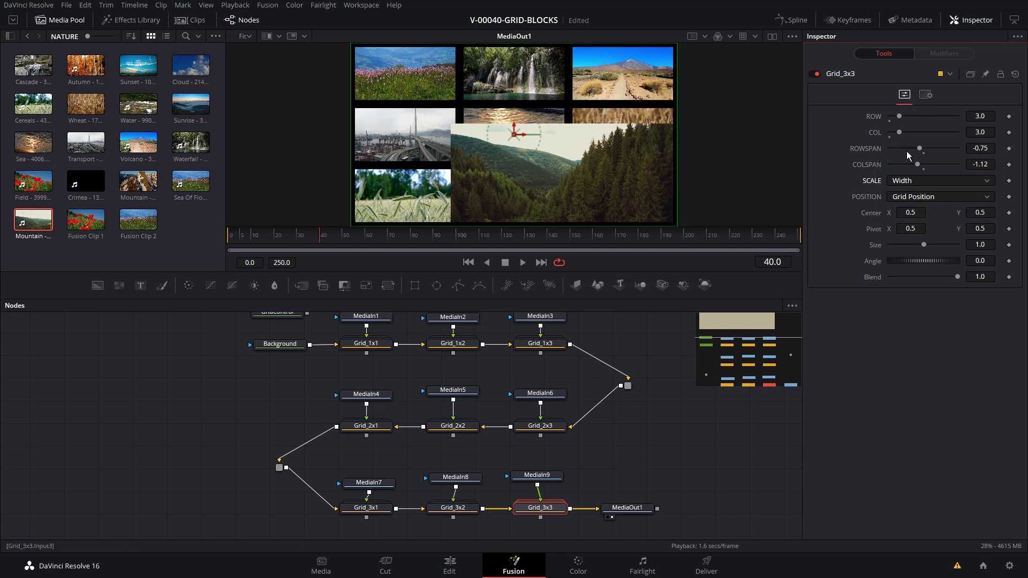
Reset Grid_3x3's row span and column span to 0.0
{"action": "double_click", "coordinate": [982, 149]}
{"action": "type", "text": "0"}
{"action": "key", "text": "Tab"}
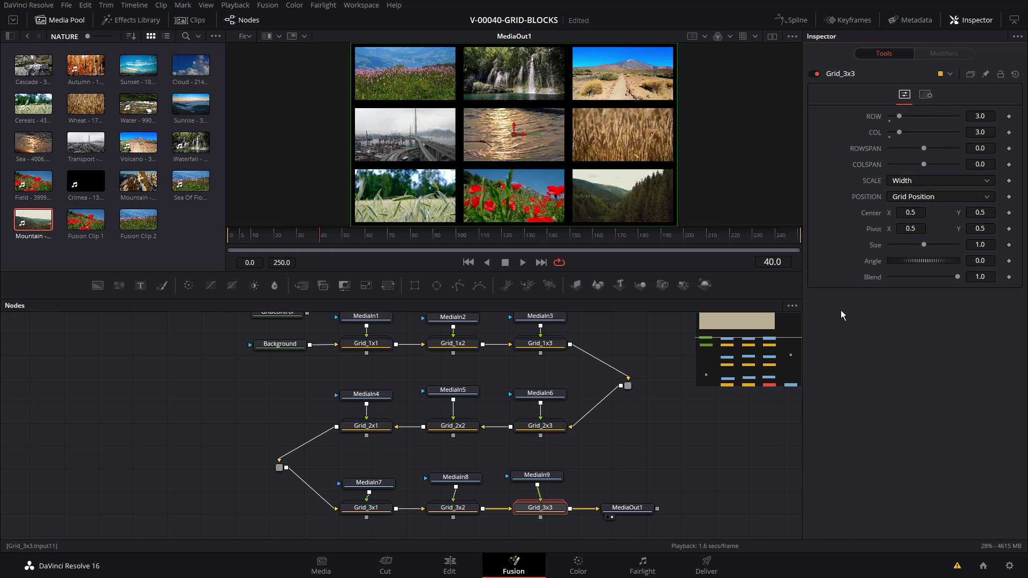
Try a column span of about -1.12 on Grid_1x2, then set it to about 1.33
{"action": "left_click", "coordinate": [453, 477]}
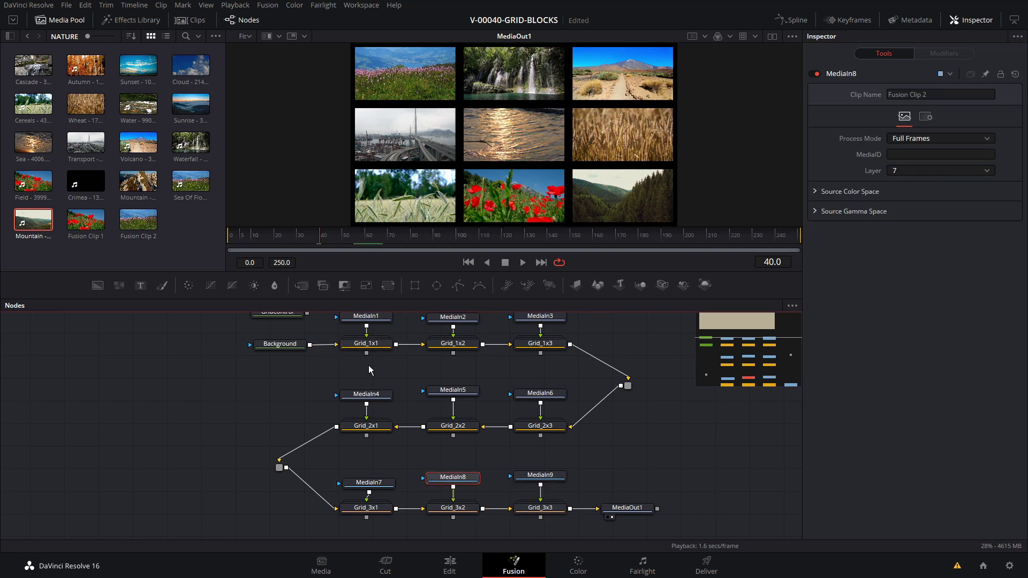
{"action": "left_click", "coordinate": [461, 352]}
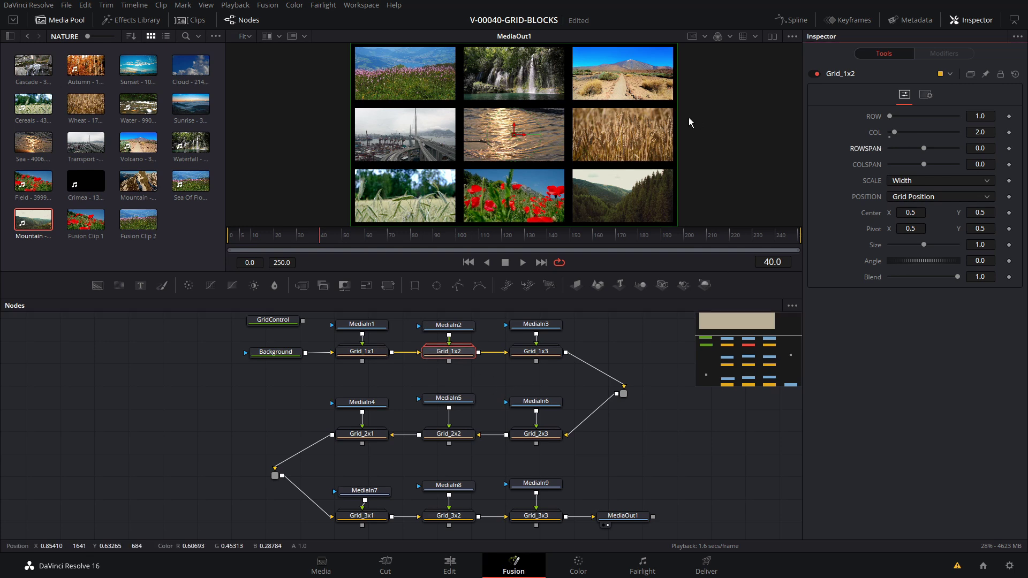
{"action": "left_click_drag", "start_coordinate": [925, 163], "coordinate": [919, 162]}
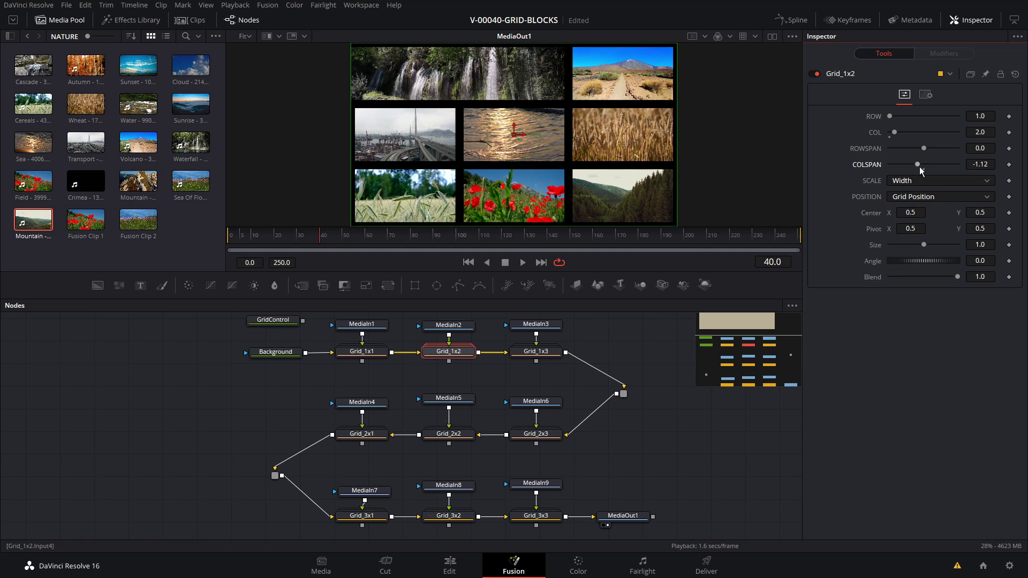
{"action": "left_click_drag", "start_coordinate": [920, 163], "coordinate": [933, 163]}
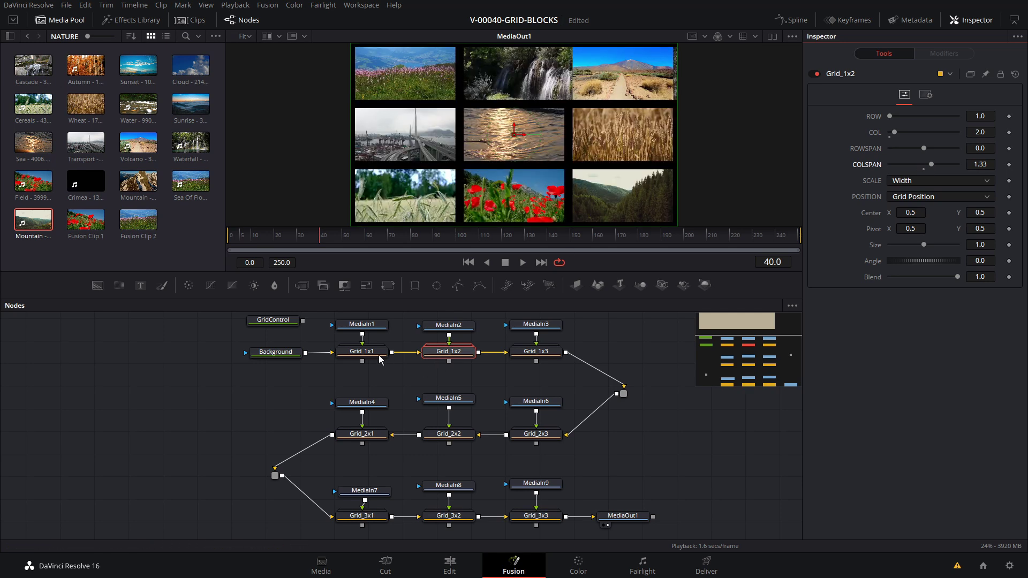
Expand the Grid_1x2 group to examine its internal nodes, then collapse it
{"action": "double_click", "coordinate": [459, 352]}
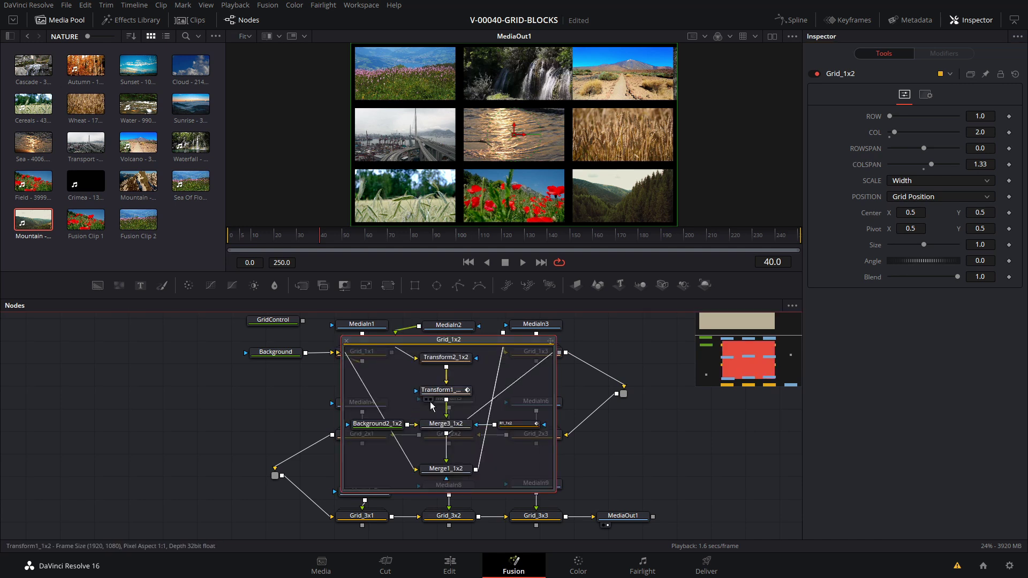
{"action": "key", "text": "ctrl+e"}
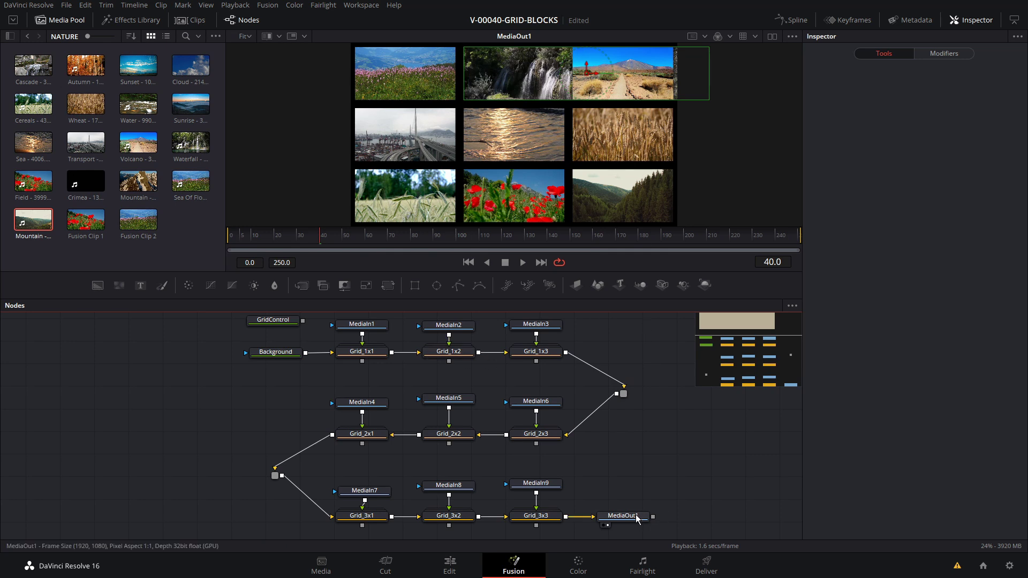
Insert a Merge node between Grid_3x3 and MediaOut1, and connect Grid_1x2's overlay output to its foreground
{"action": "left_click_drag", "start_coordinate": [639, 516], "coordinate": [767, 517]}
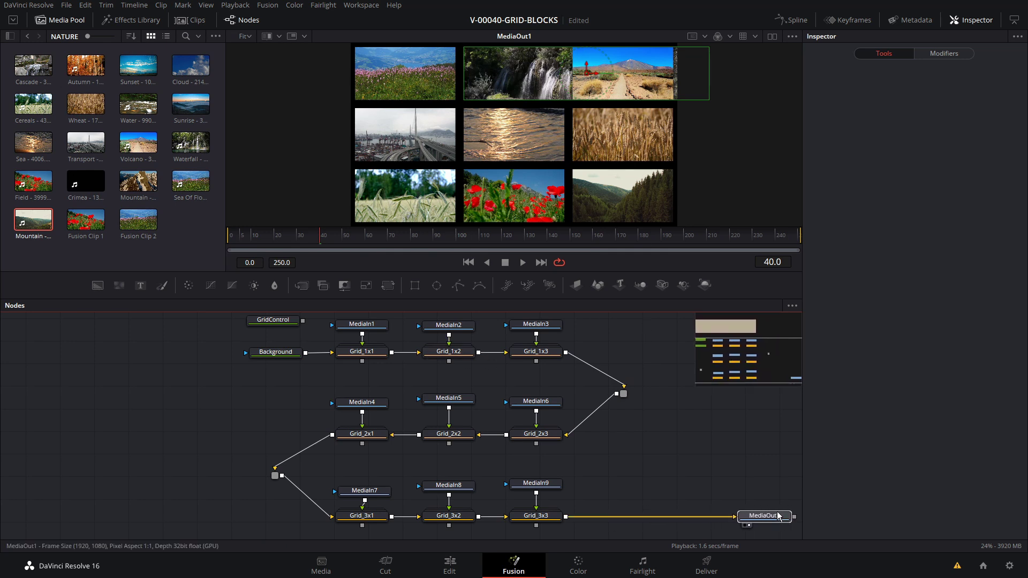
{"action": "left_click", "coordinate": [536, 515]}
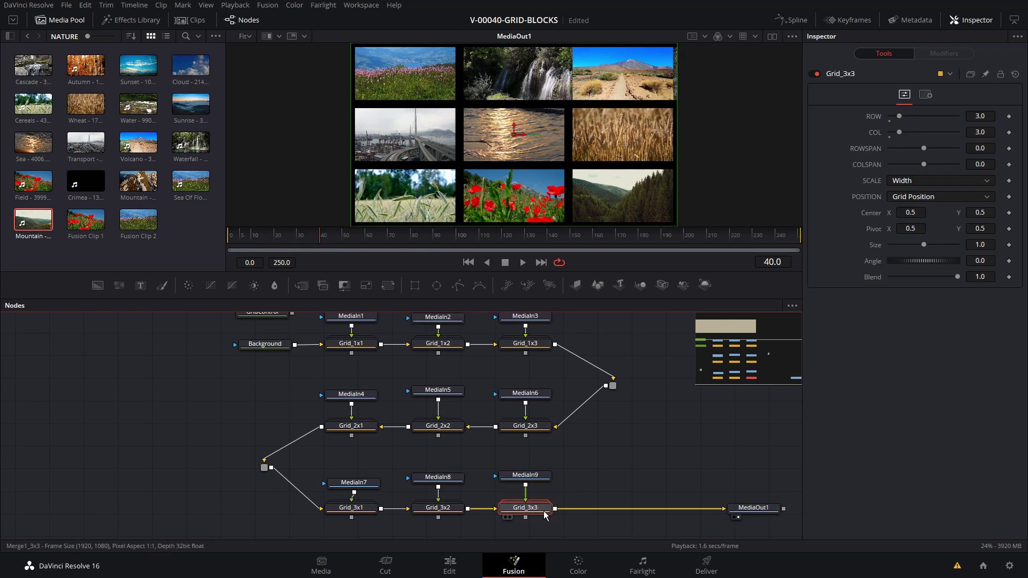
{"action": "left_click", "coordinate": [302, 284]}
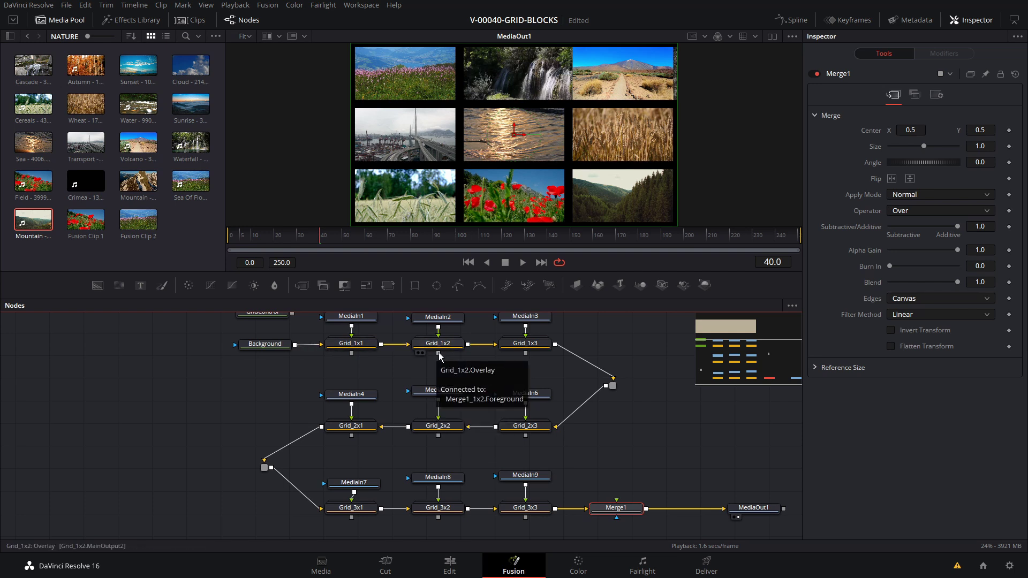
{"action": "left_click_drag", "start_coordinate": [439, 354], "coordinate": [617, 503]}
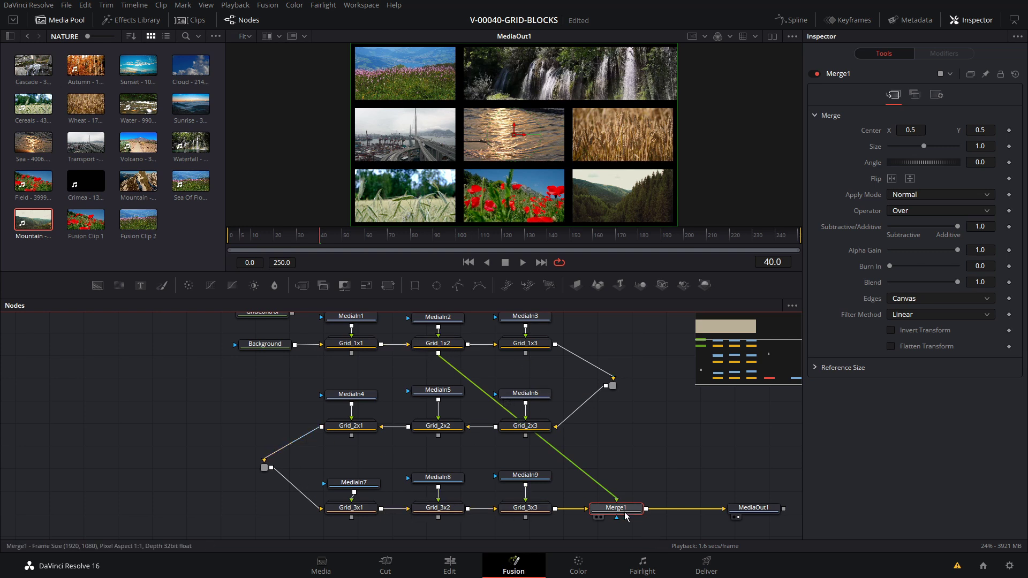
Compare the Grid_1x2 overlay by lowering Merge1's blend to 0.0 and restoring it to 1.0
{"action": "key", "text": "ctrl+s"}
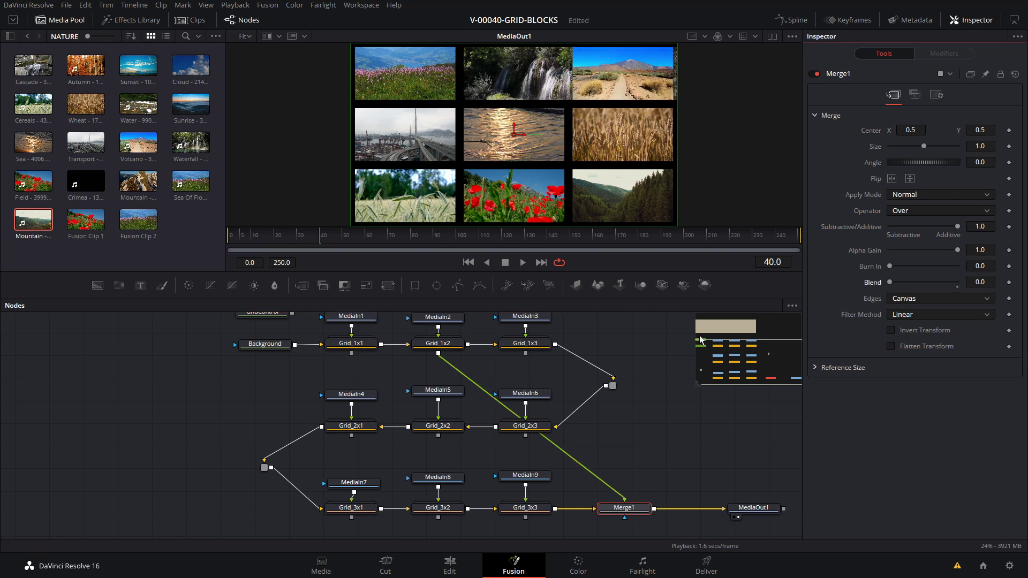
{"action": "left_click_drag", "start_coordinate": [949, 282], "coordinate": [959, 283]}
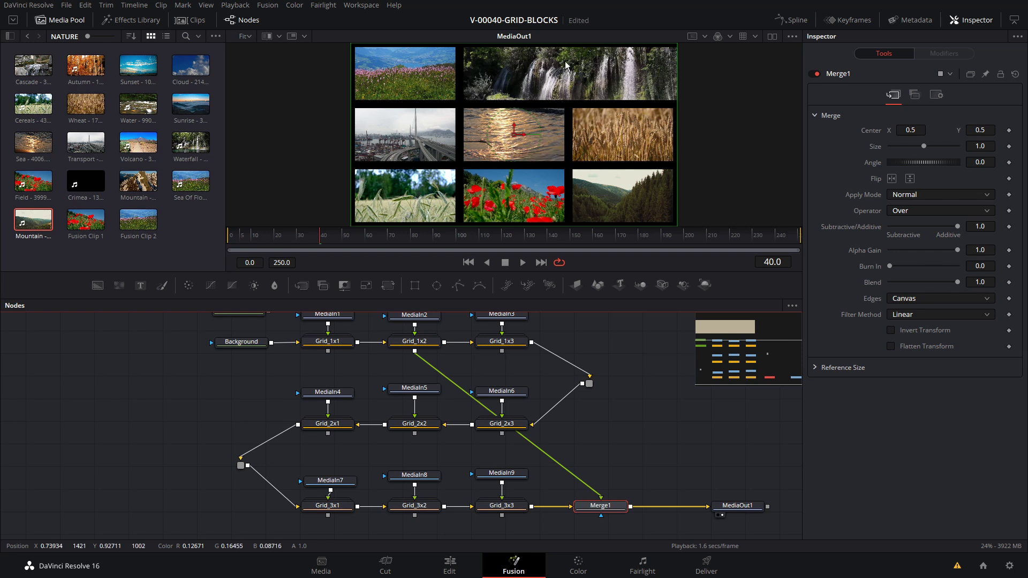
Add a second Merge node after Merge1 and connect Grid_2x2's overlay output to its foreground
{"action": "left_click", "coordinate": [414, 423]}
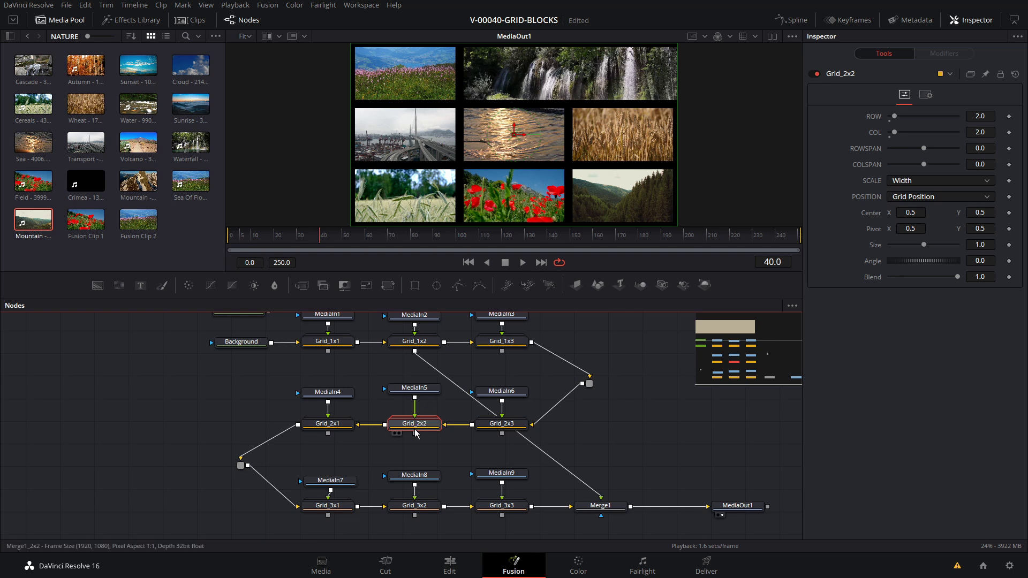
{"action": "left_click", "coordinate": [600, 506]}
{"action": "left_click", "coordinate": [308, 288]}
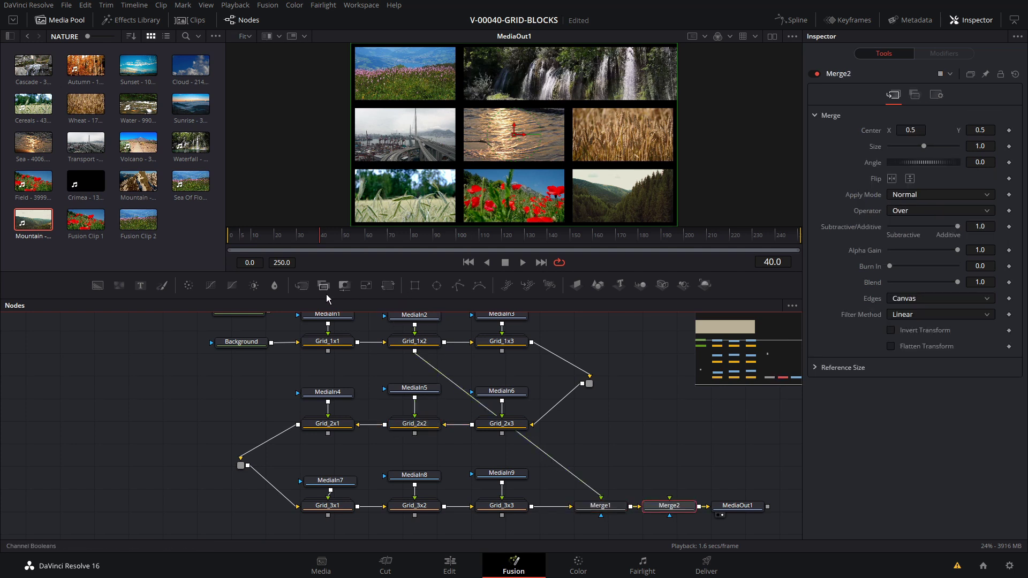
{"action": "left_click_drag", "start_coordinate": [415, 434], "coordinate": [671, 501]}
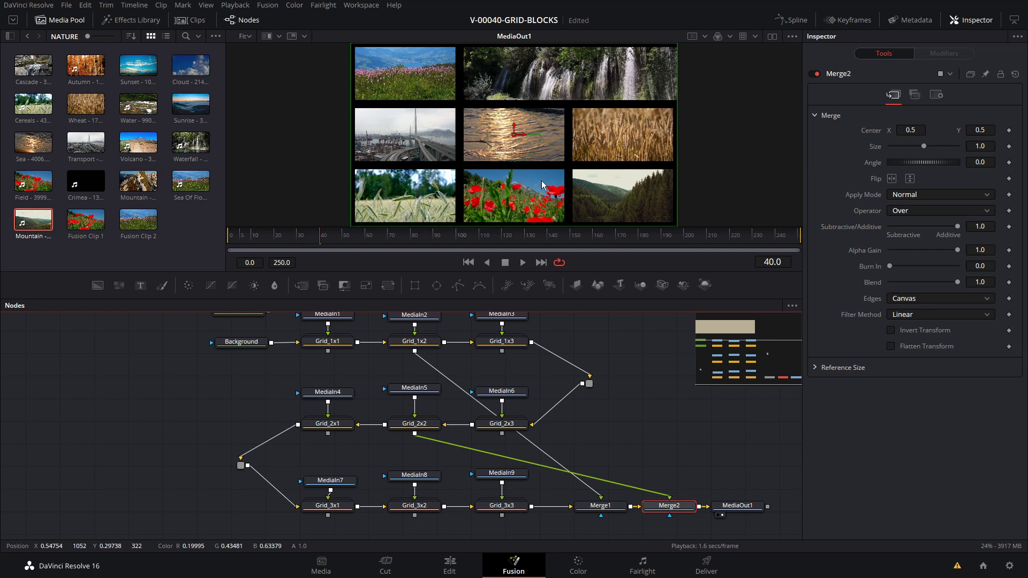
Add keyframes to Grid_2x2's row, column, rowspan and colspan parameters at frame 0
{"action": "left_click_drag", "start_coordinate": [461, 150], "coordinate": [464, 162]}
{"action": "left_click", "coordinate": [405, 428]}
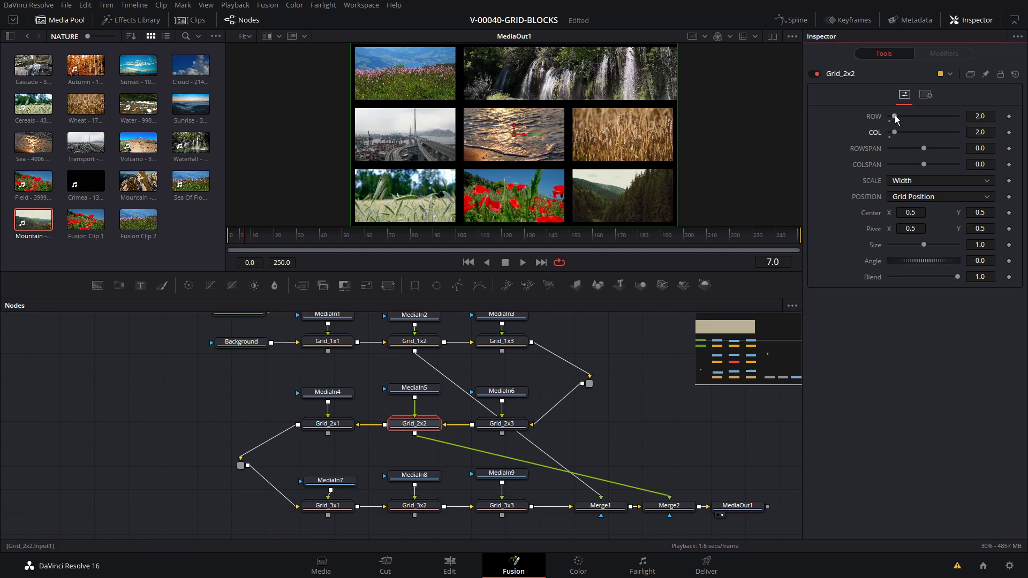
{"action": "left_click_drag", "start_coordinate": [895, 116], "coordinate": [890, 115]}
{"action": "left_click", "coordinate": [1009, 117]}
{"action": "left_click", "coordinate": [1009, 133]}
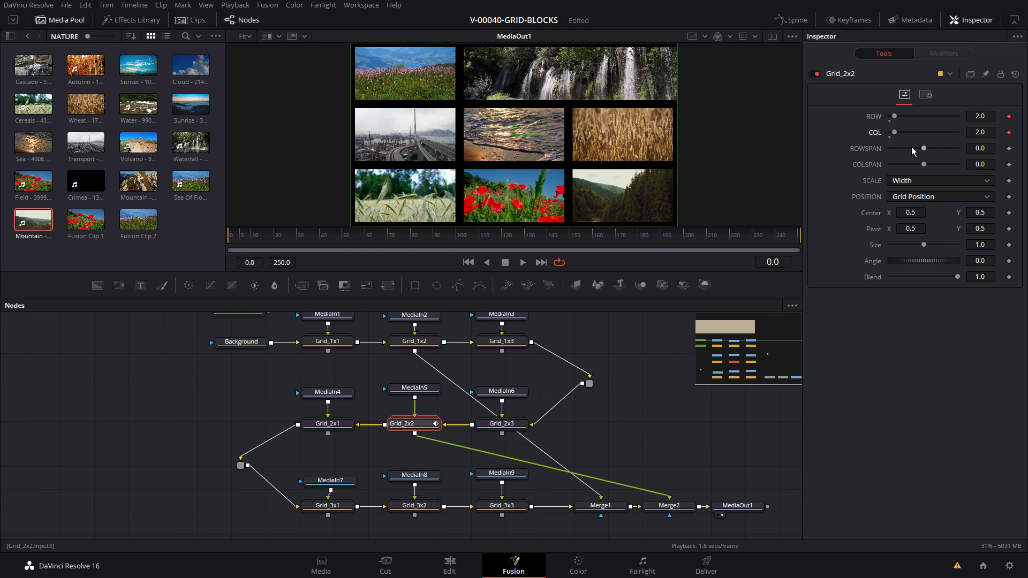
{"action": "left_click", "coordinate": [1009, 150]}
{"action": "left_click", "coordinate": [1009, 166]}
At frame 7, keyframe Grid_2x2's row to 1.0 and its rowspan to 2.0
{"action": "left_click", "coordinate": [243, 234]}
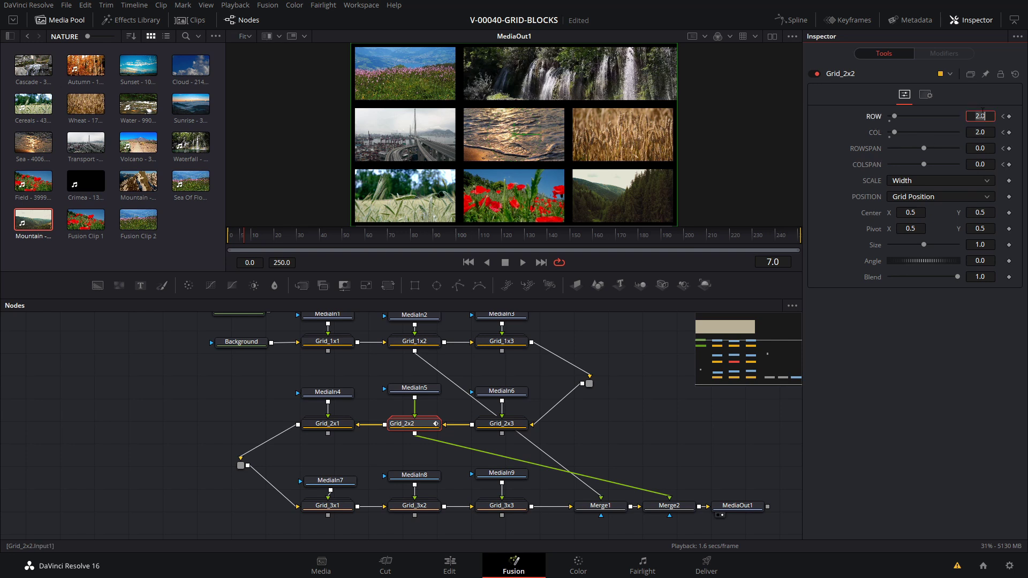
{"action": "key", "text": "Return"}
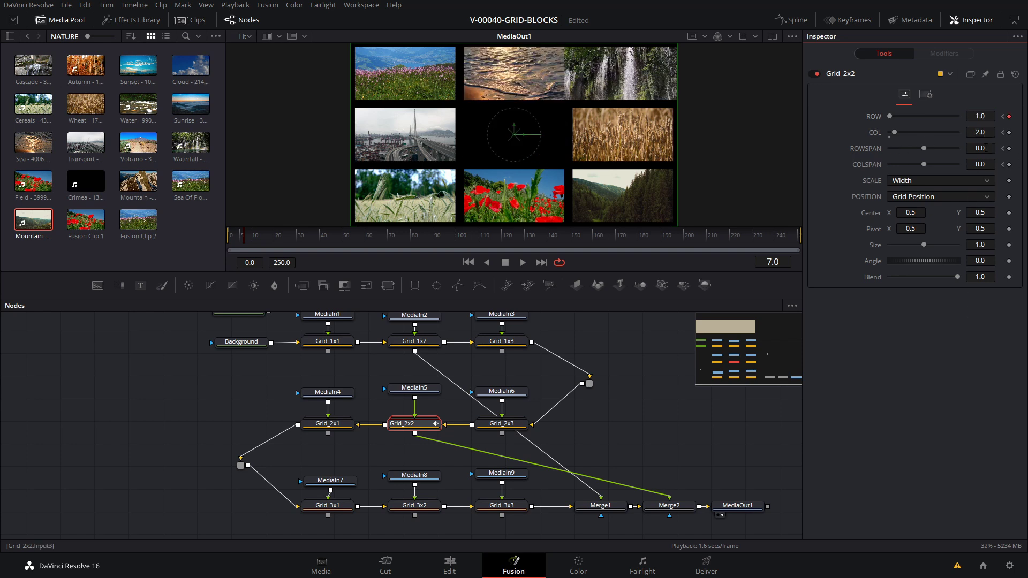
{"action": "double_click", "coordinate": [986, 148]}
{"action": "type", "text": "2"}
{"action": "left_click", "coordinate": [245, 235]}
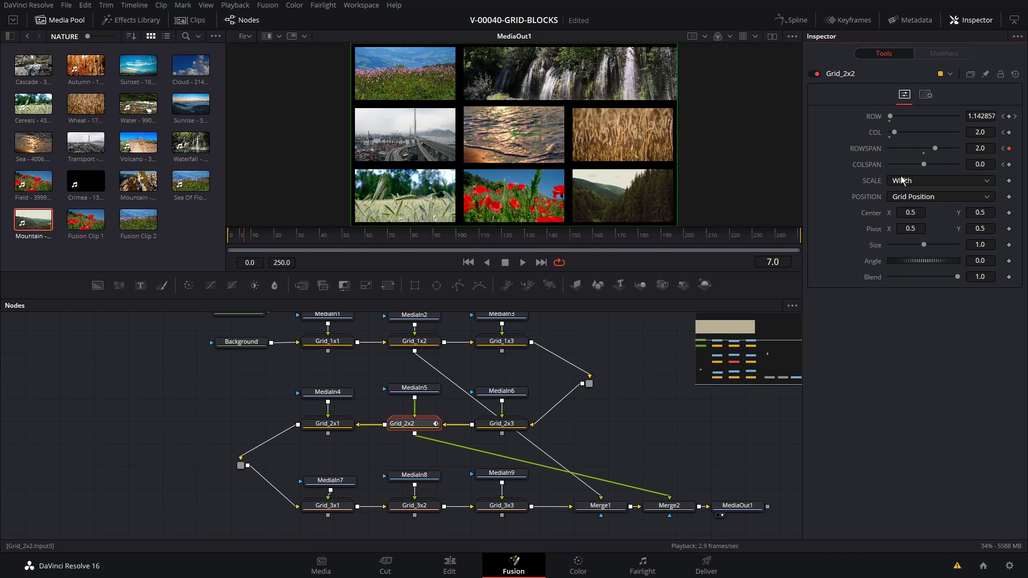
Set Grid_2x2's scale mode to Height and play back the cell animation
{"action": "left_click", "coordinate": [928, 185]}
{"action": "left_click", "coordinate": [924, 219]}
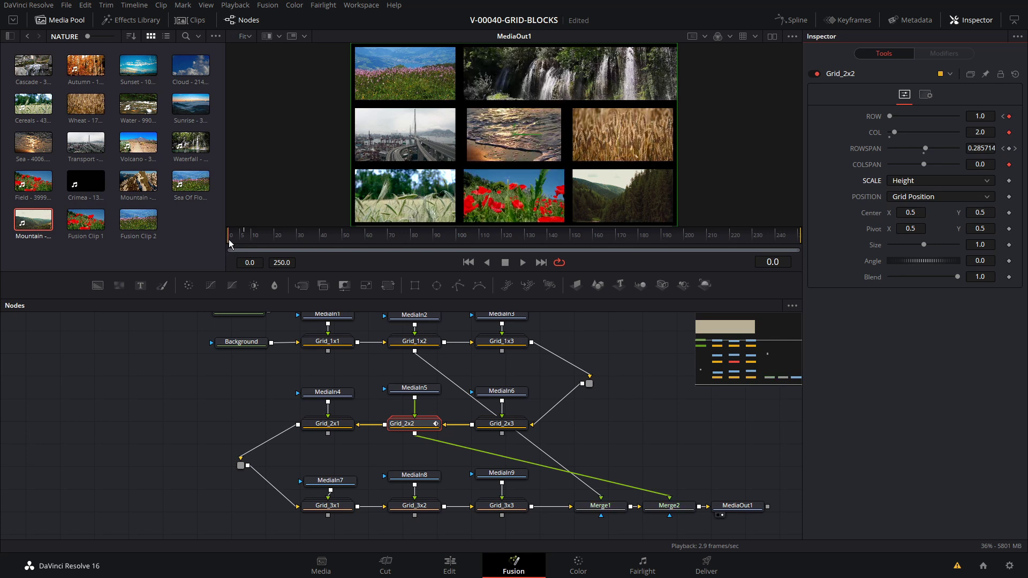
{"action": "key", "text": "space"}
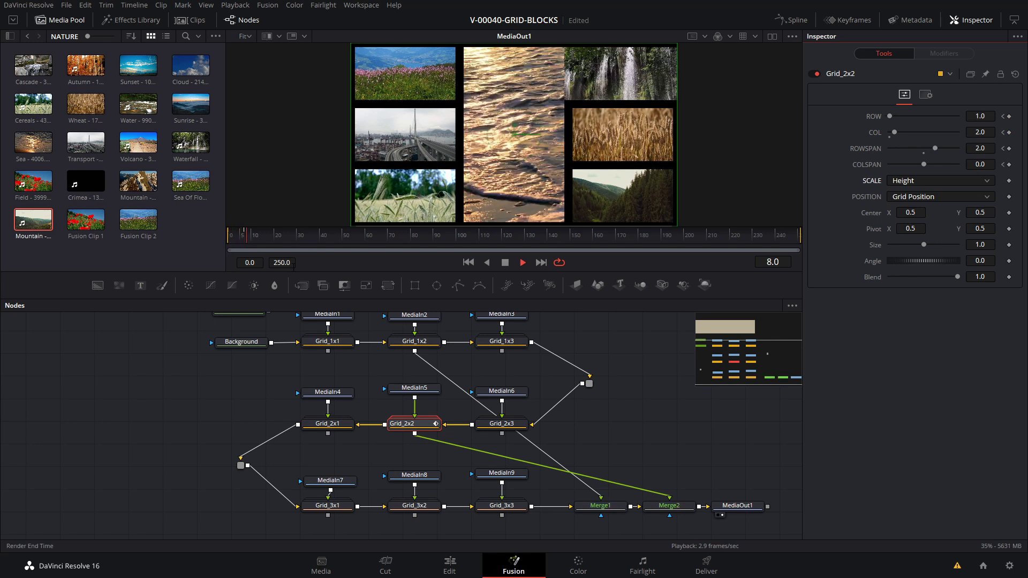
{"action": "key", "text": "space"}
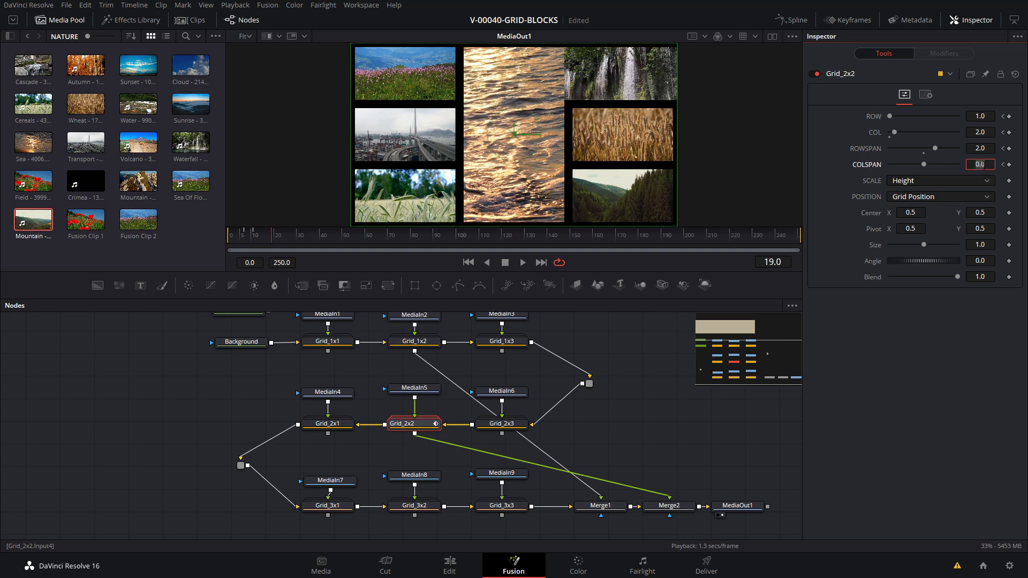
At frame 19, keyframe Grid_2x2's colspan to 1 and play back the widening cell
{"action": "type", "text": "1"}
{"action": "key", "text": "Return"}
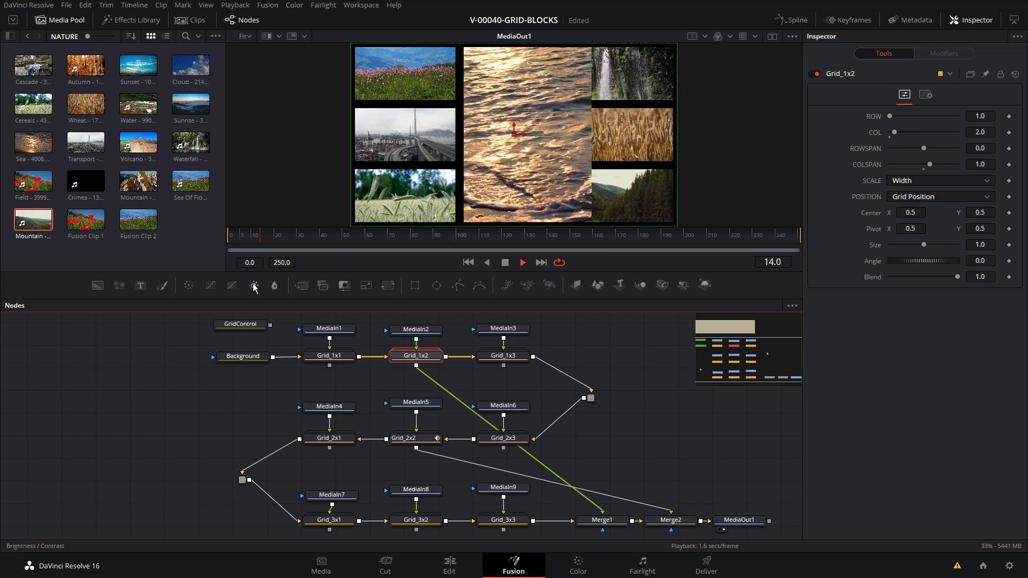
{"action": "key", "text": "space"}
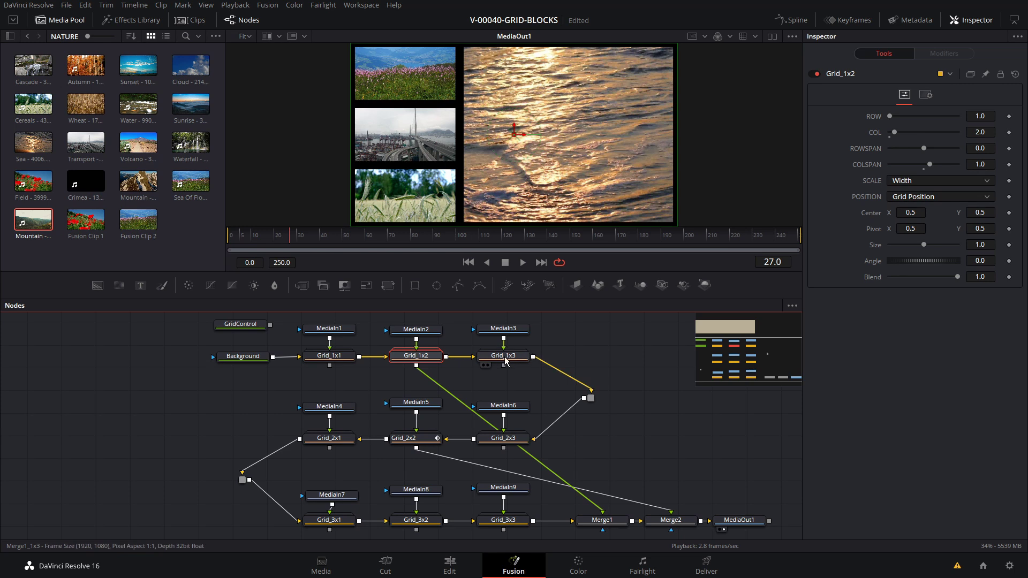
{"action": "mouse_move", "coordinate": [505, 361]}
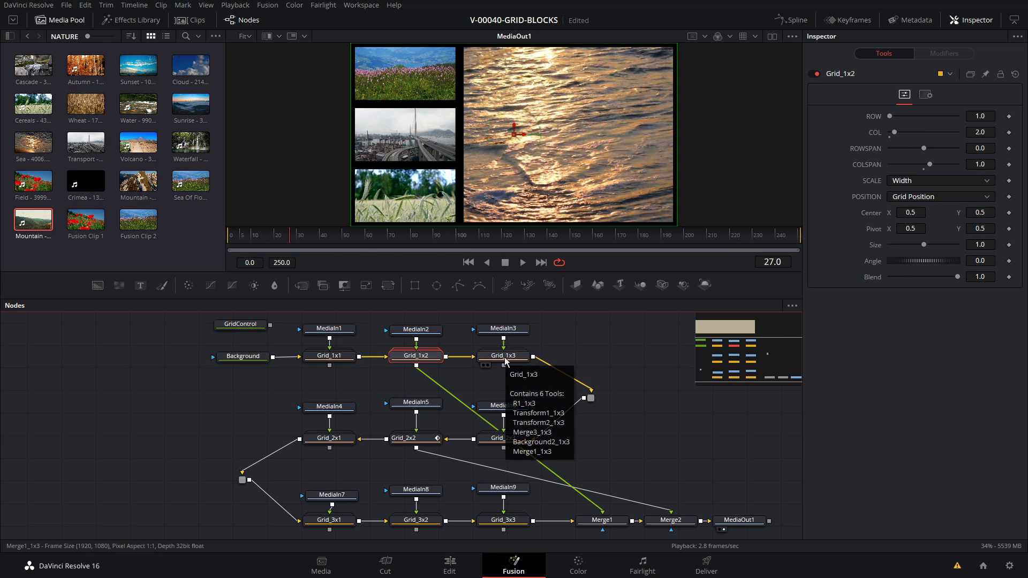